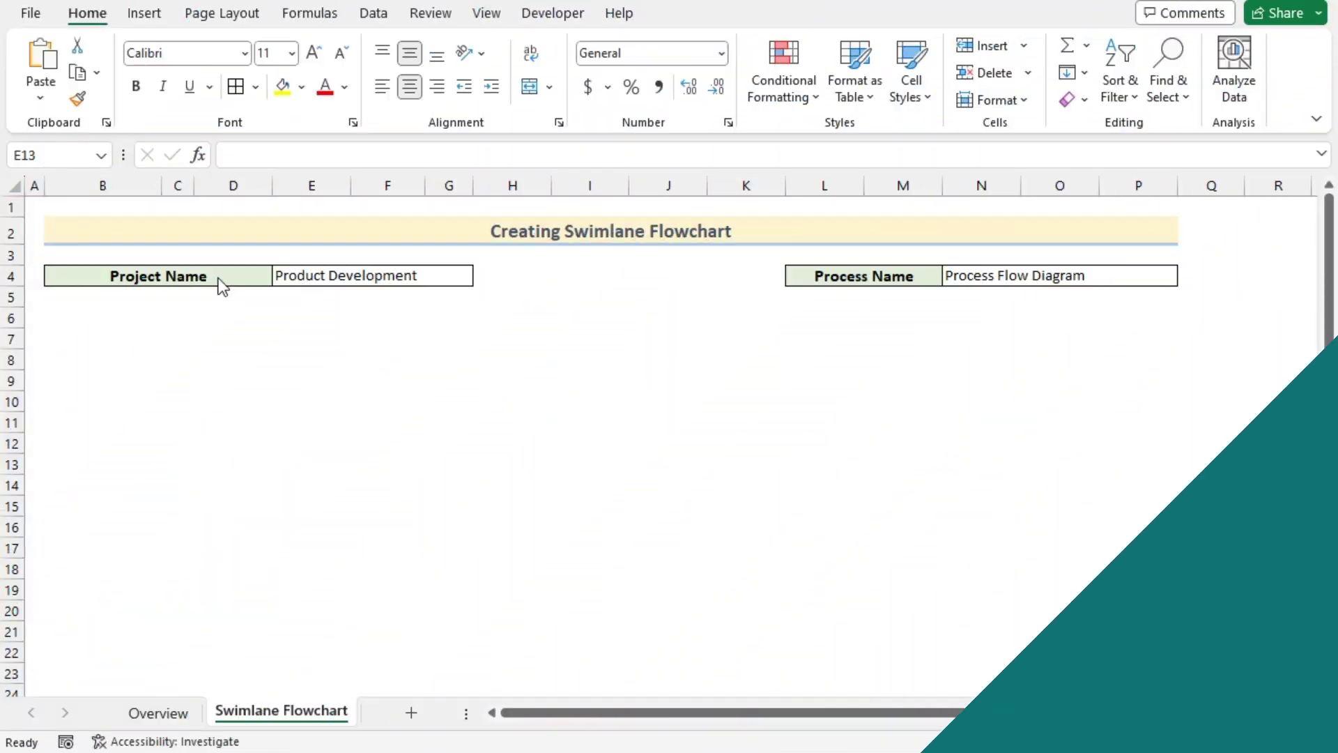
{"action": "left_click", "coordinate": [225, 282]}
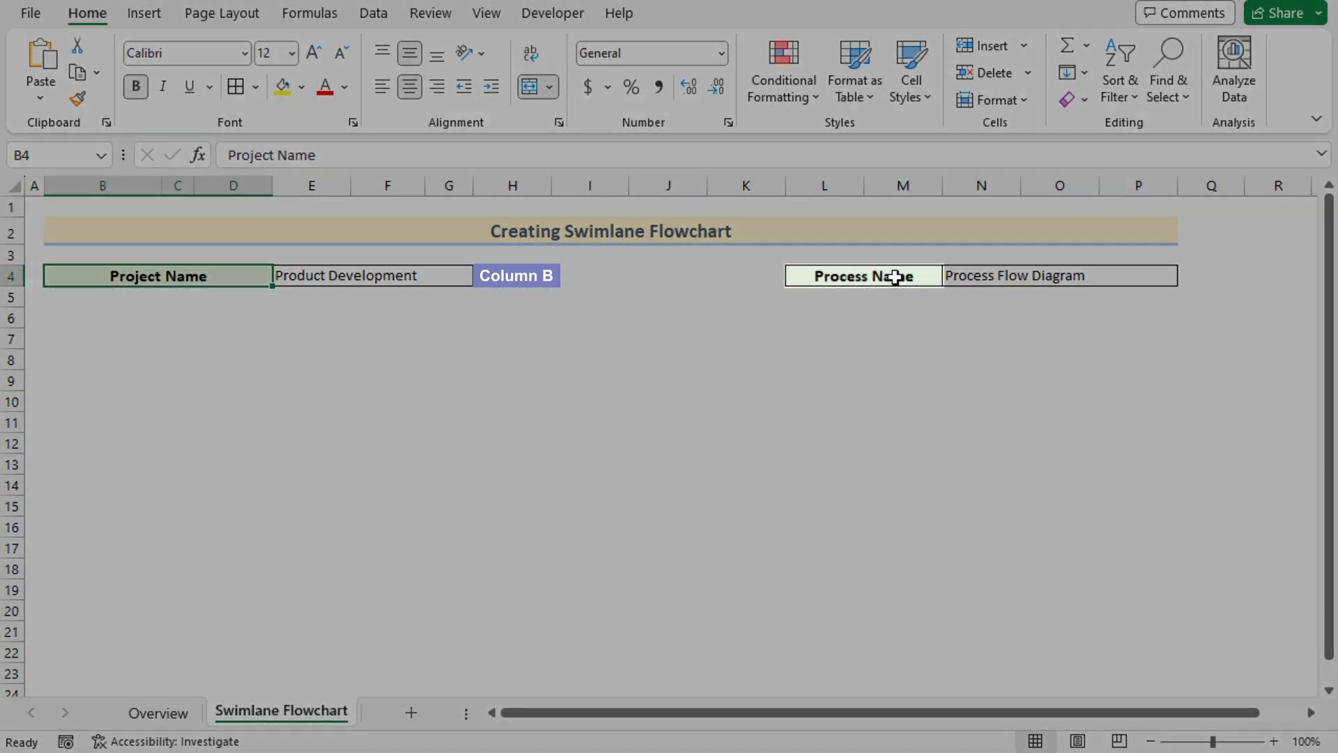
{"action": "left_click", "coordinate": [894, 278]}
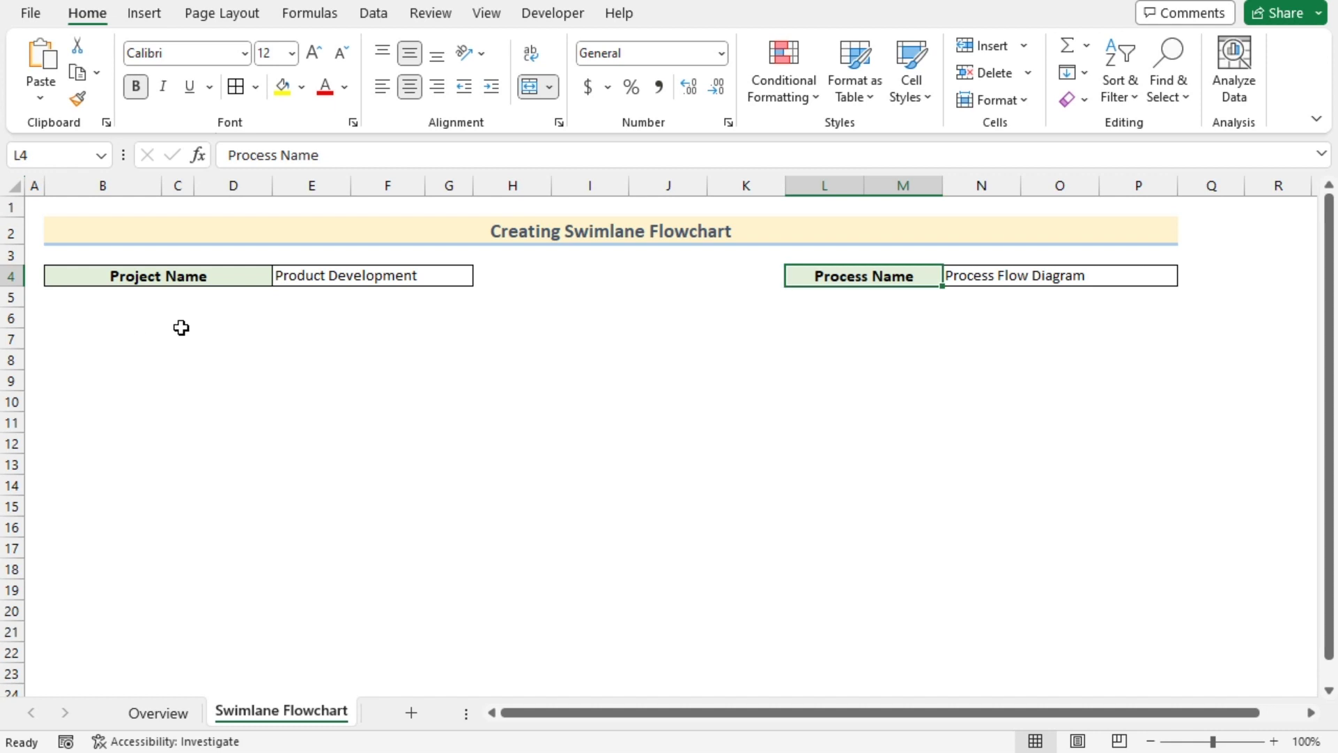
Set the height of rows 6 to 9 to 50.
{"action": "left_click", "coordinate": [11, 317]}
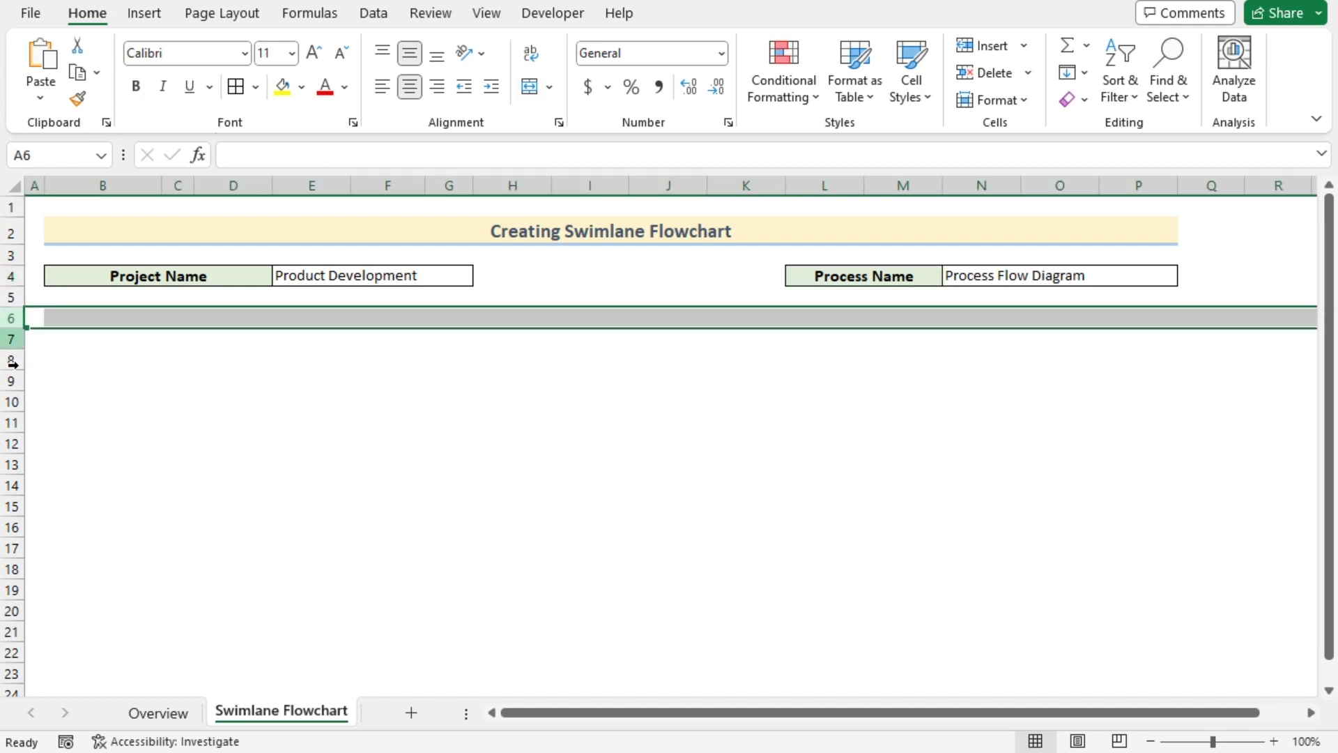
{"action": "left_click", "coordinate": [5, 382], "text": "shift"}
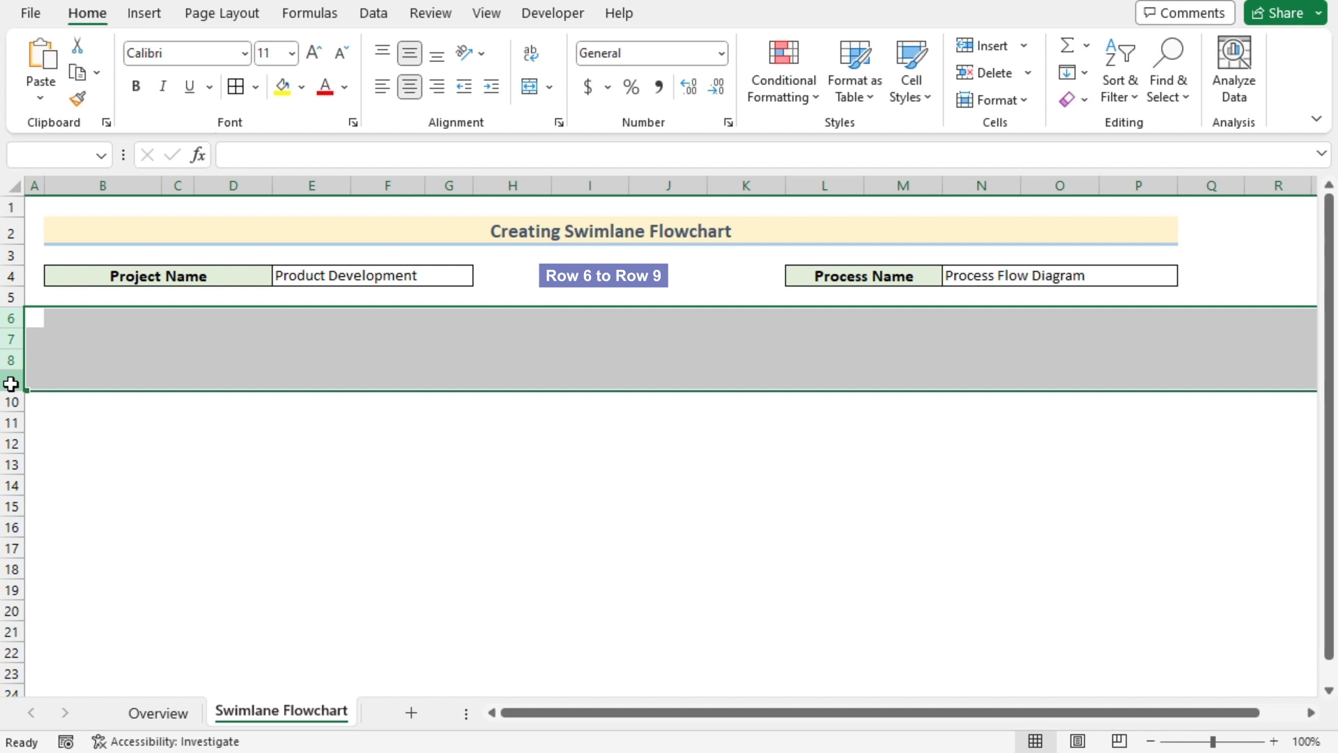
{"action": "right_click", "coordinate": [17, 347]}
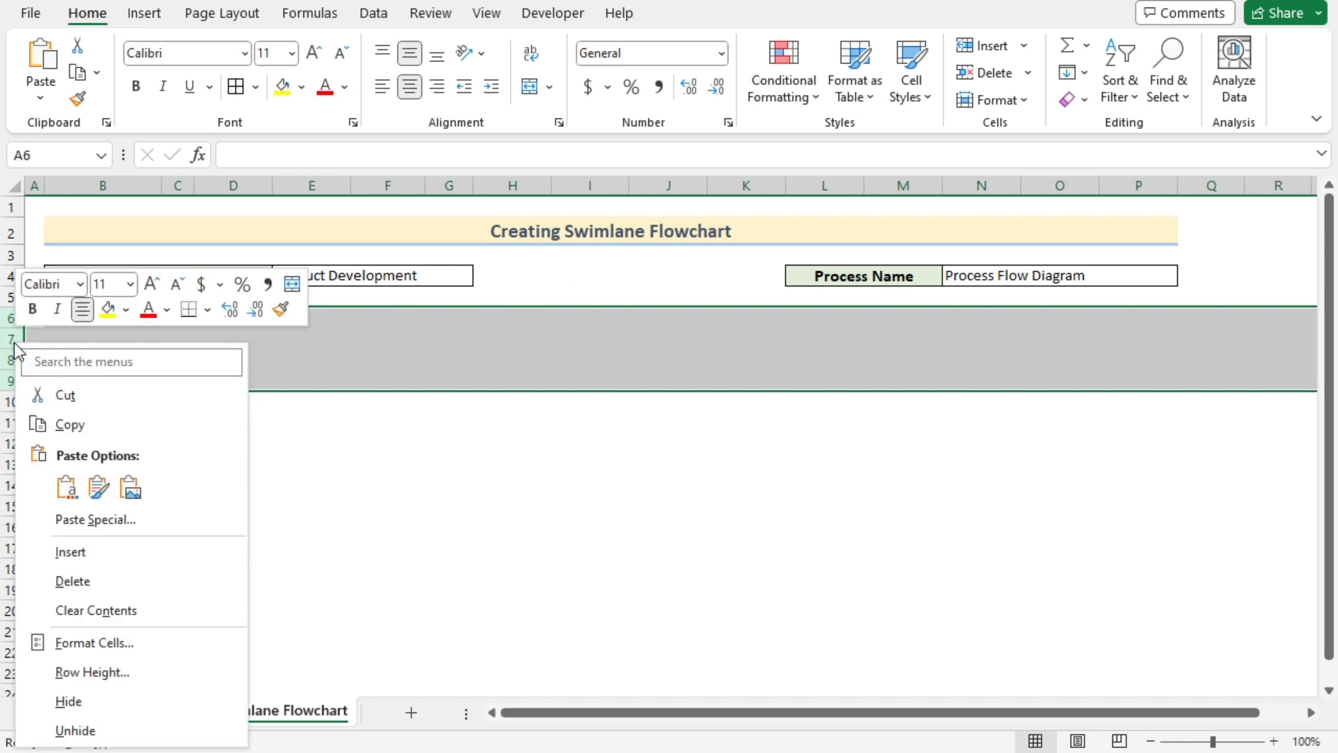
{"action": "left_click", "coordinate": [114, 672]}
{"action": "left_click_drag", "start_coordinate": [74, 653], "coordinate": [596, 517]}
{"action": "type", "text": "50"}
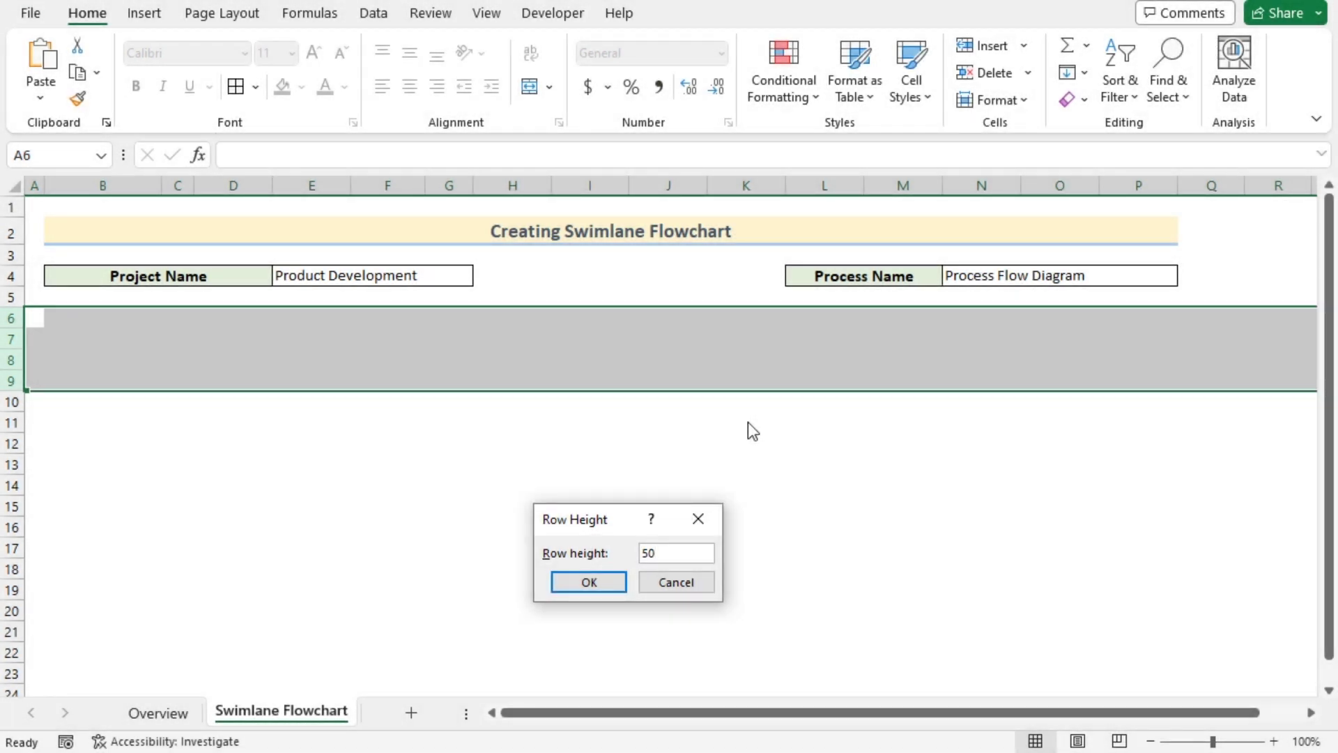
{"action": "left_click", "coordinate": [618, 581]}
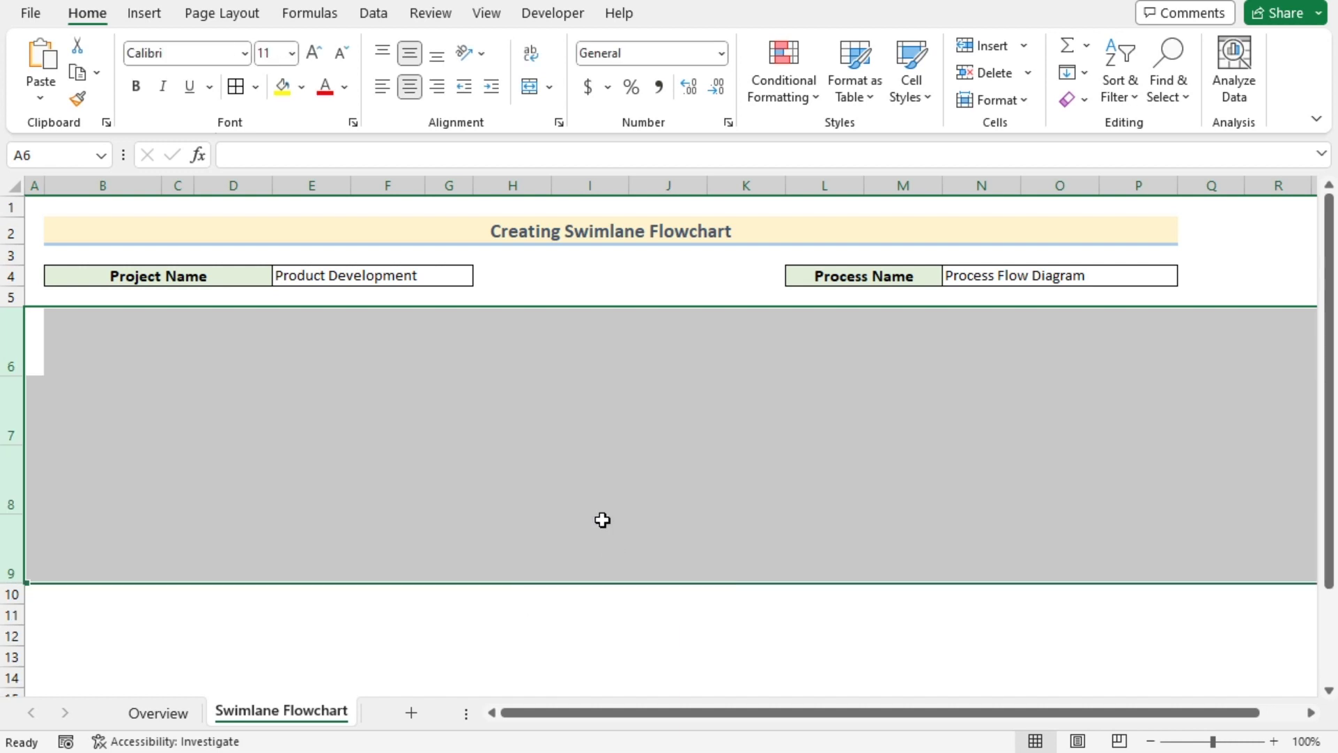
Apply all borders to cells B6 to B9.
{"action": "left_click", "coordinate": [104, 331]}
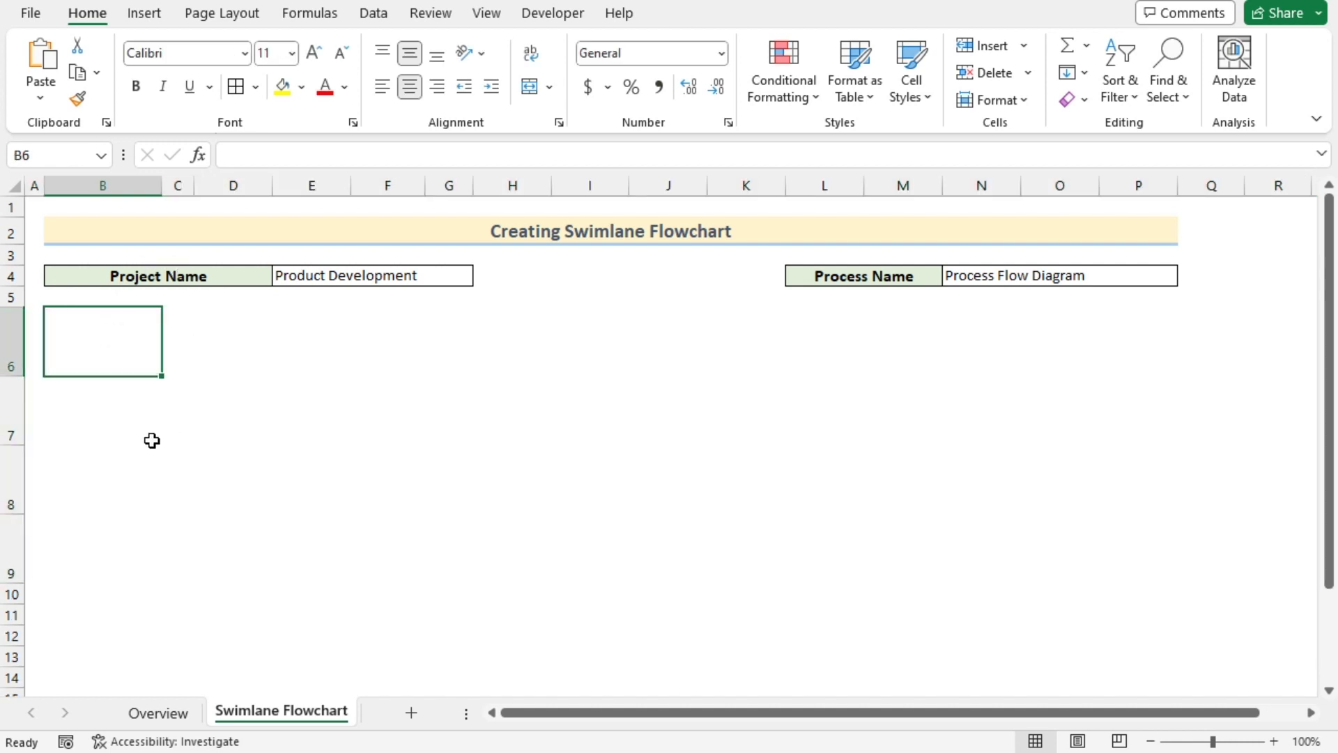
{"action": "left_click", "coordinate": [89, 554], "text": "shift"}
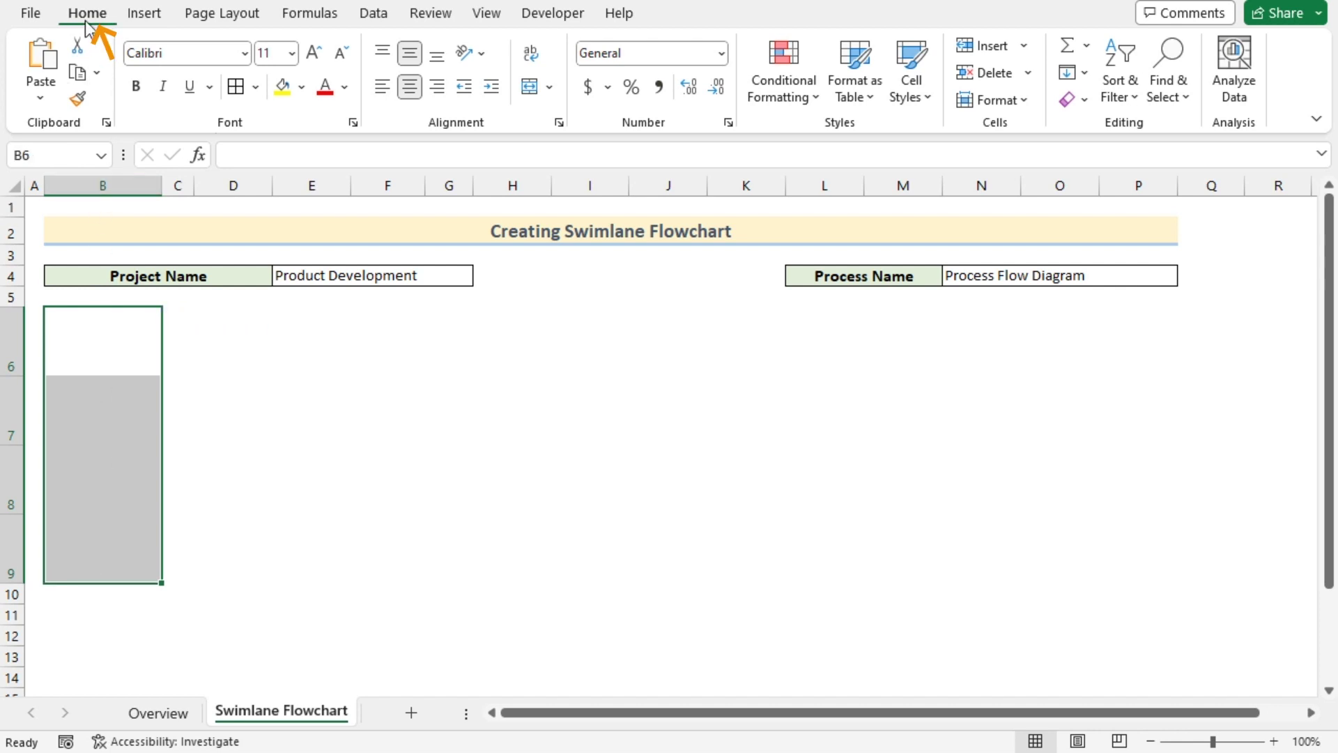
{"action": "left_click", "coordinate": [256, 87]}
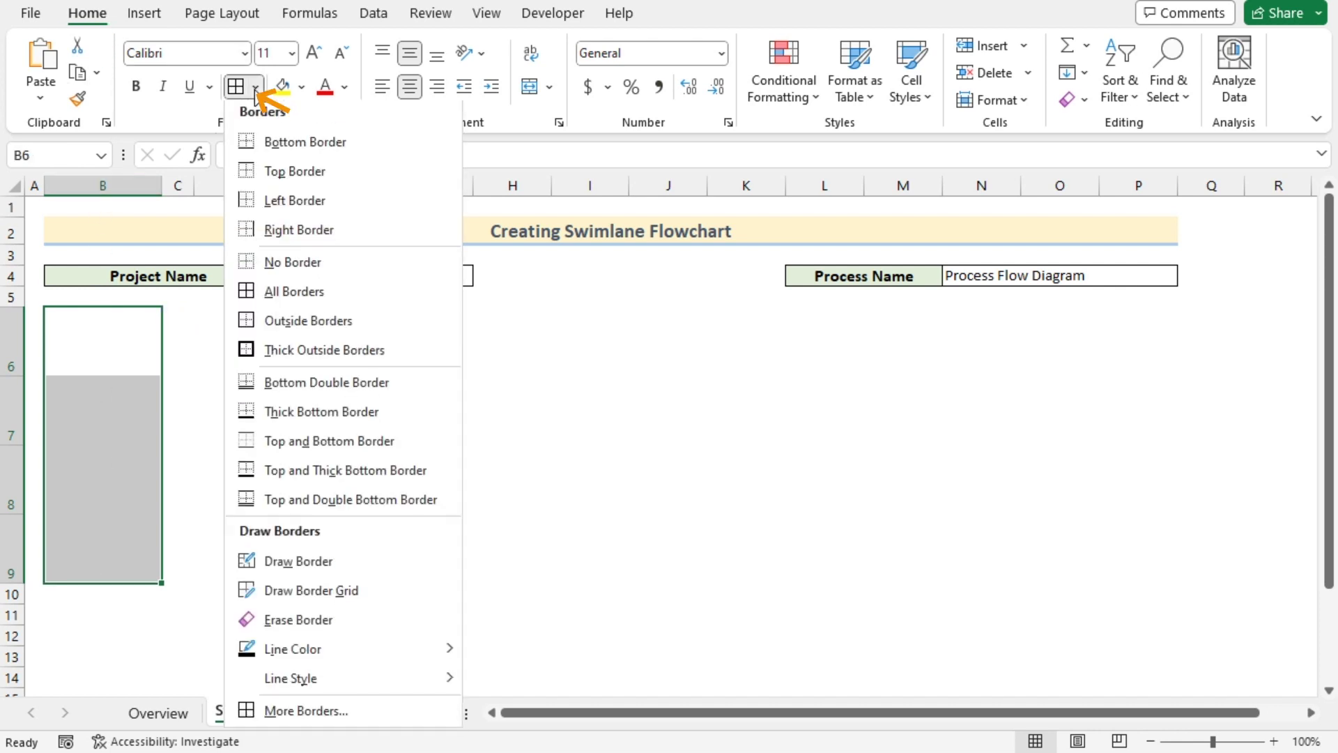
{"action": "left_click", "coordinate": [303, 292]}
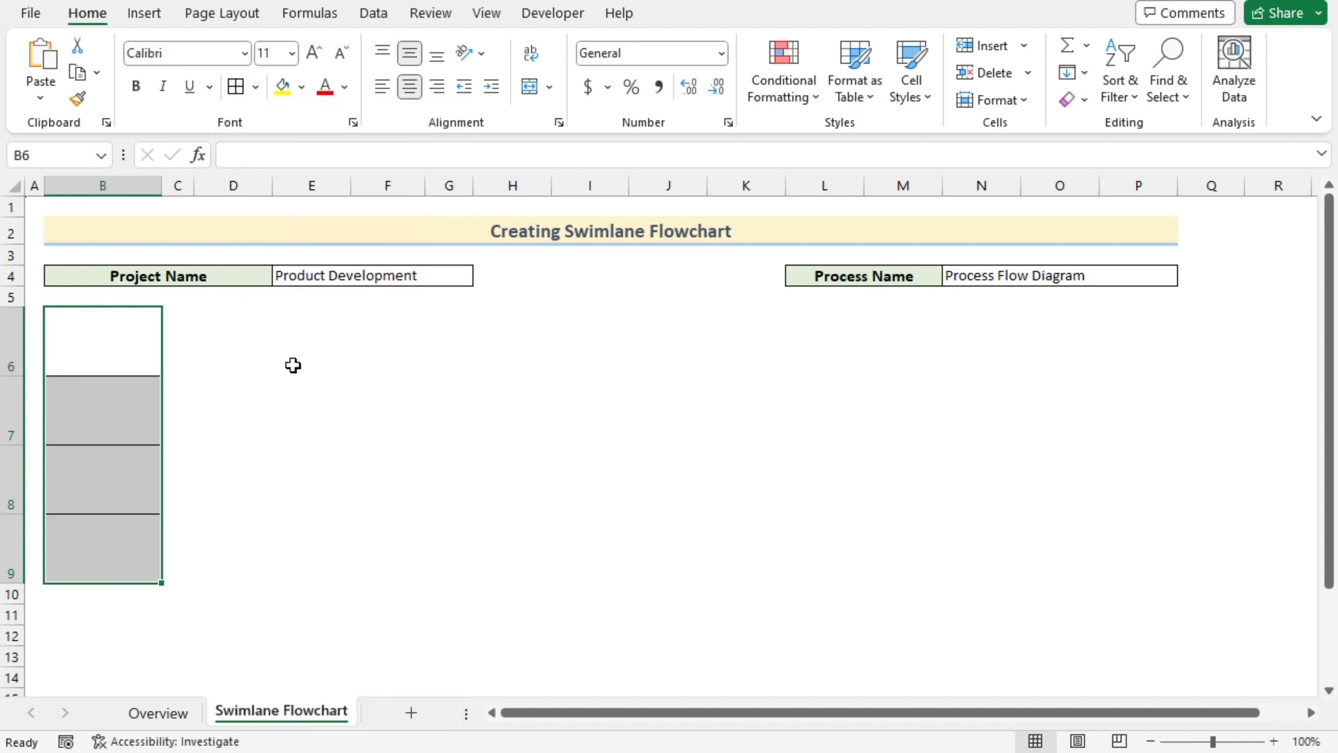
Enter "Customer" as the first swimlane label in cell B6.
{"action": "left_click", "coordinate": [122, 340]}
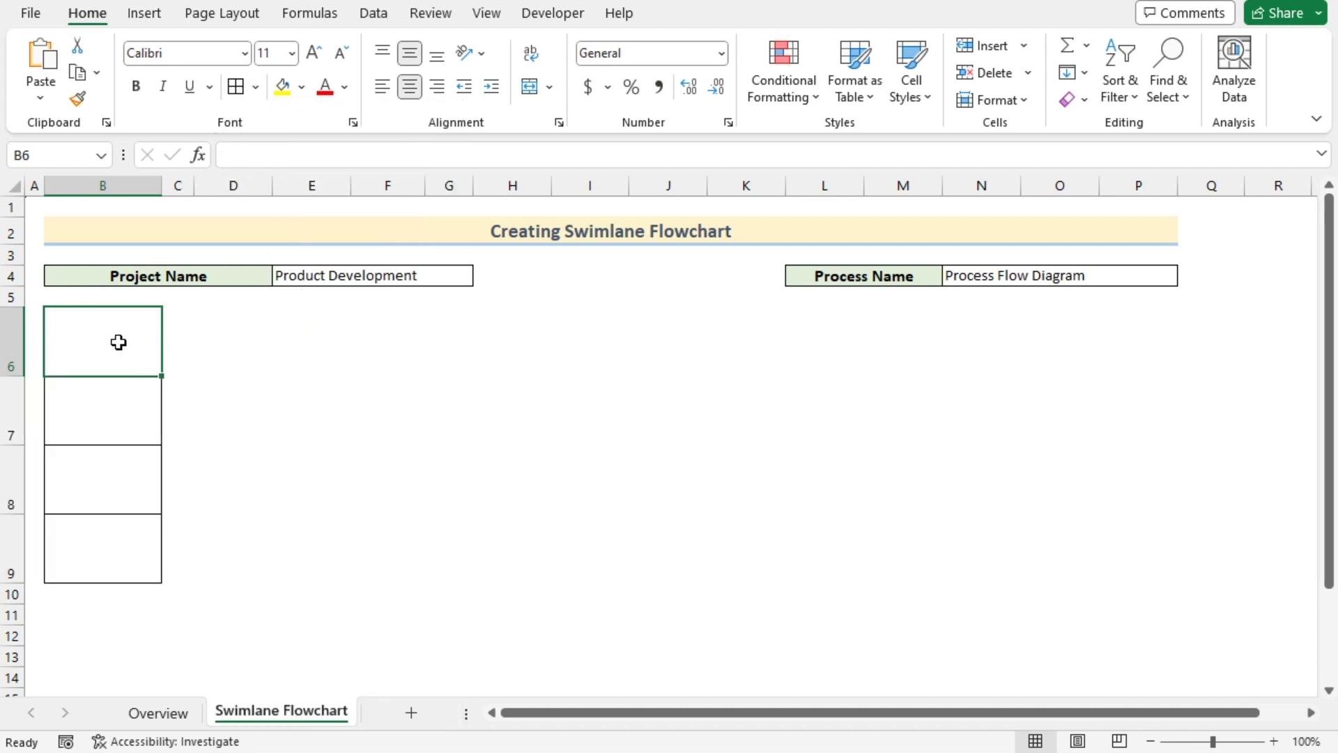
{"action": "double_click", "coordinate": [118, 342]}
{"action": "left_click", "coordinate": [246, 154]}
{"action": "type", "text": "C"}
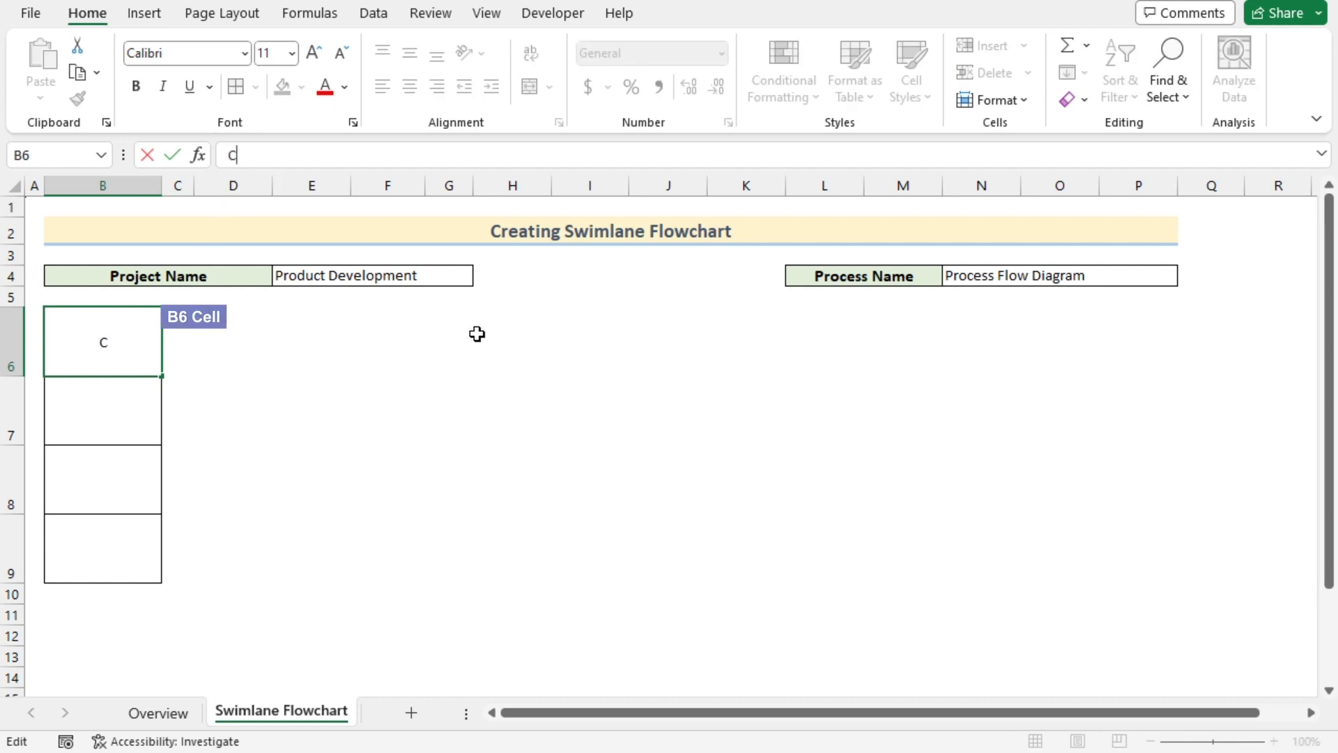
{"action": "type", "text": "us"}
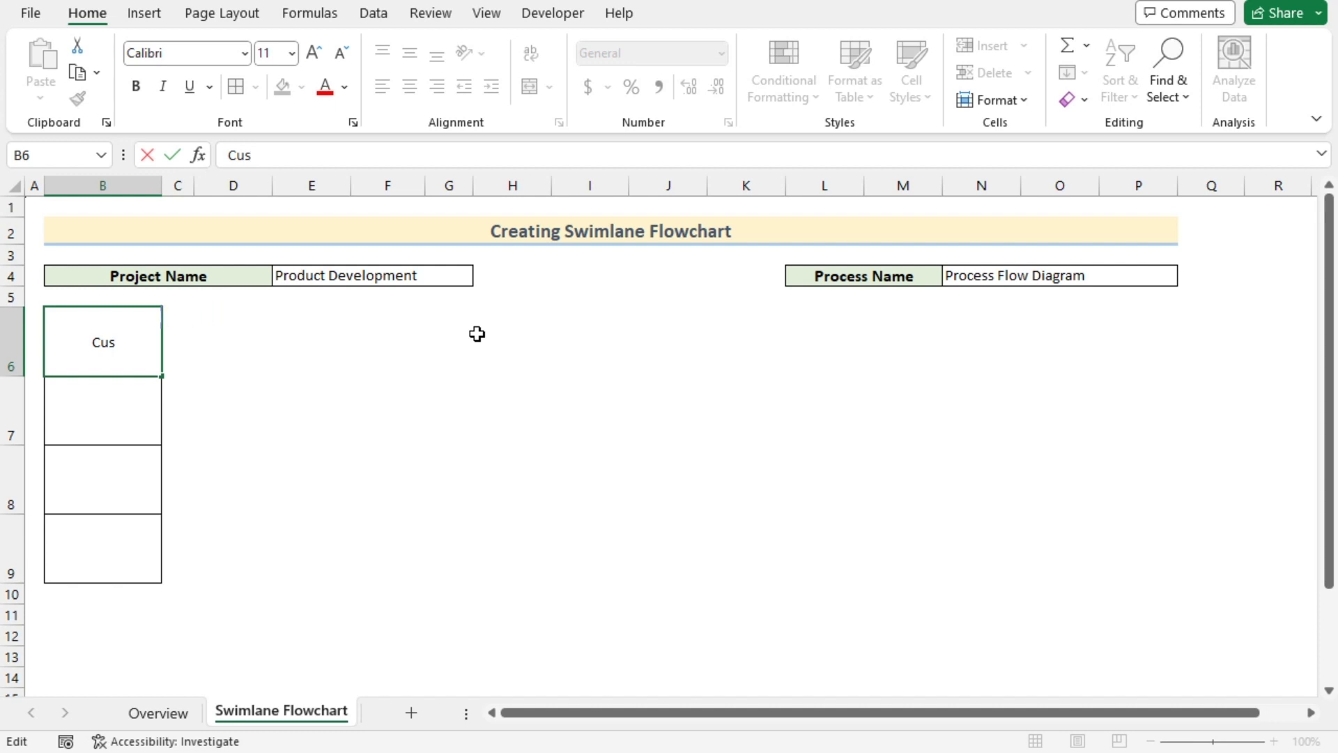
{"action": "type", "text": "tomer"}
{"action": "key", "text": "Return"}
Enter "Area 1" in cell B7 and fill the label series down to B9.
{"action": "type", "text": "Area 1"}
{"action": "key", "text": "Return"}
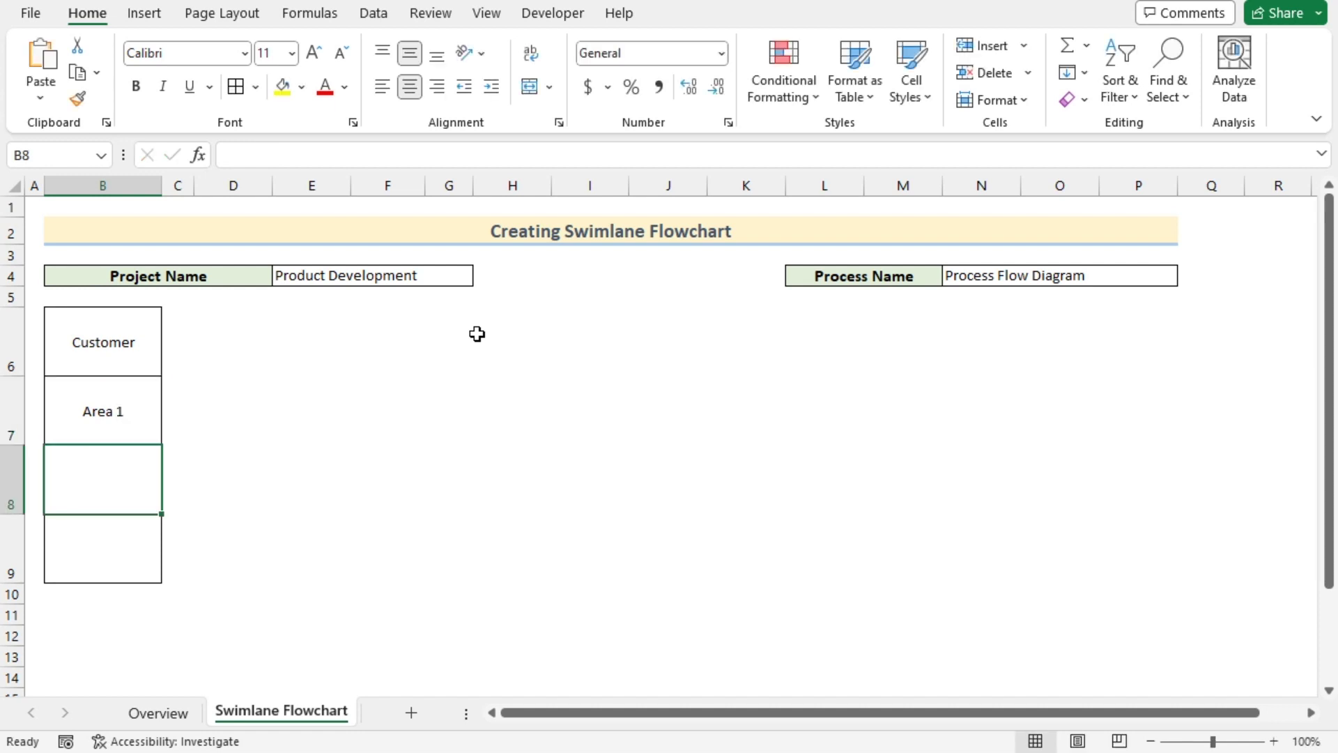
{"action": "left_click", "coordinate": [134, 394]}
{"action": "left_click_drag", "start_coordinate": [162, 447], "coordinate": [150, 577]}
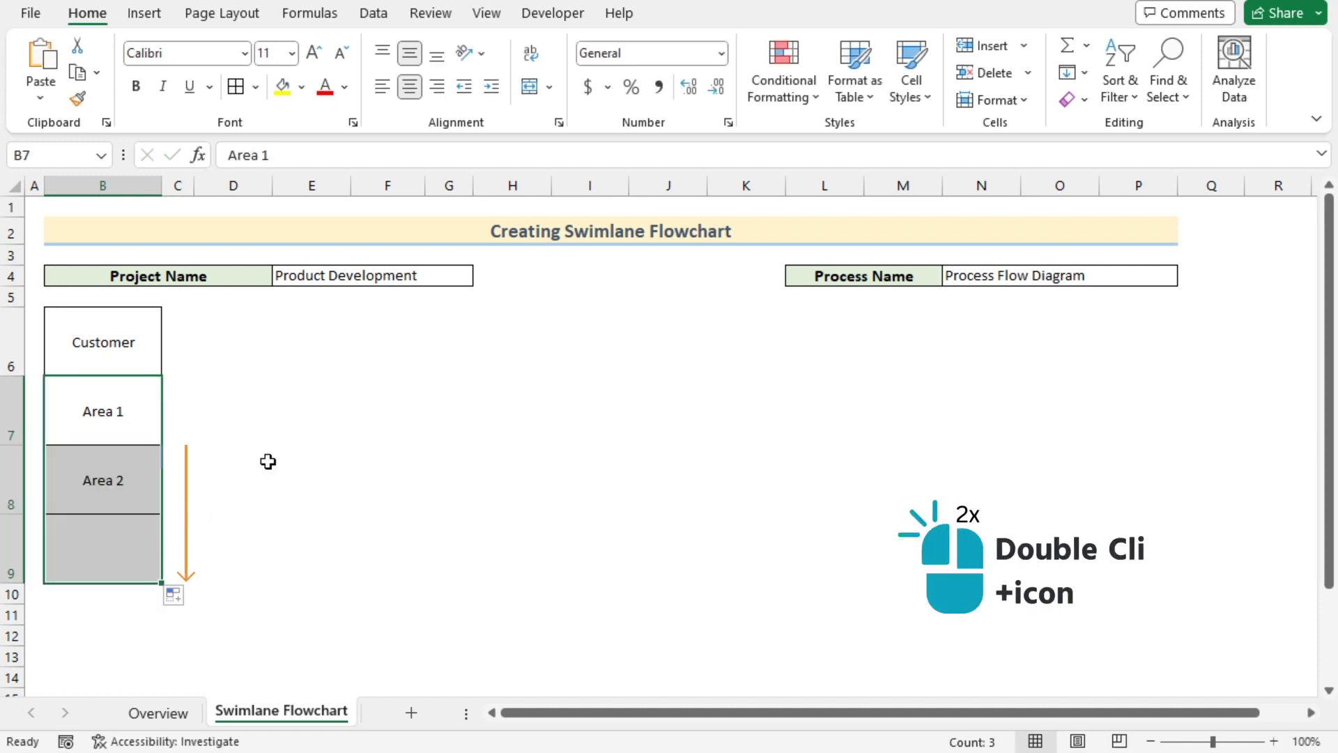
Make the swimlane labels in B6 to B9 bold and set their font size to 12.
{"action": "left_click", "coordinate": [129, 325]}
{"action": "left_click_drag", "start_coordinate": [129, 325], "coordinate": [122, 548]}
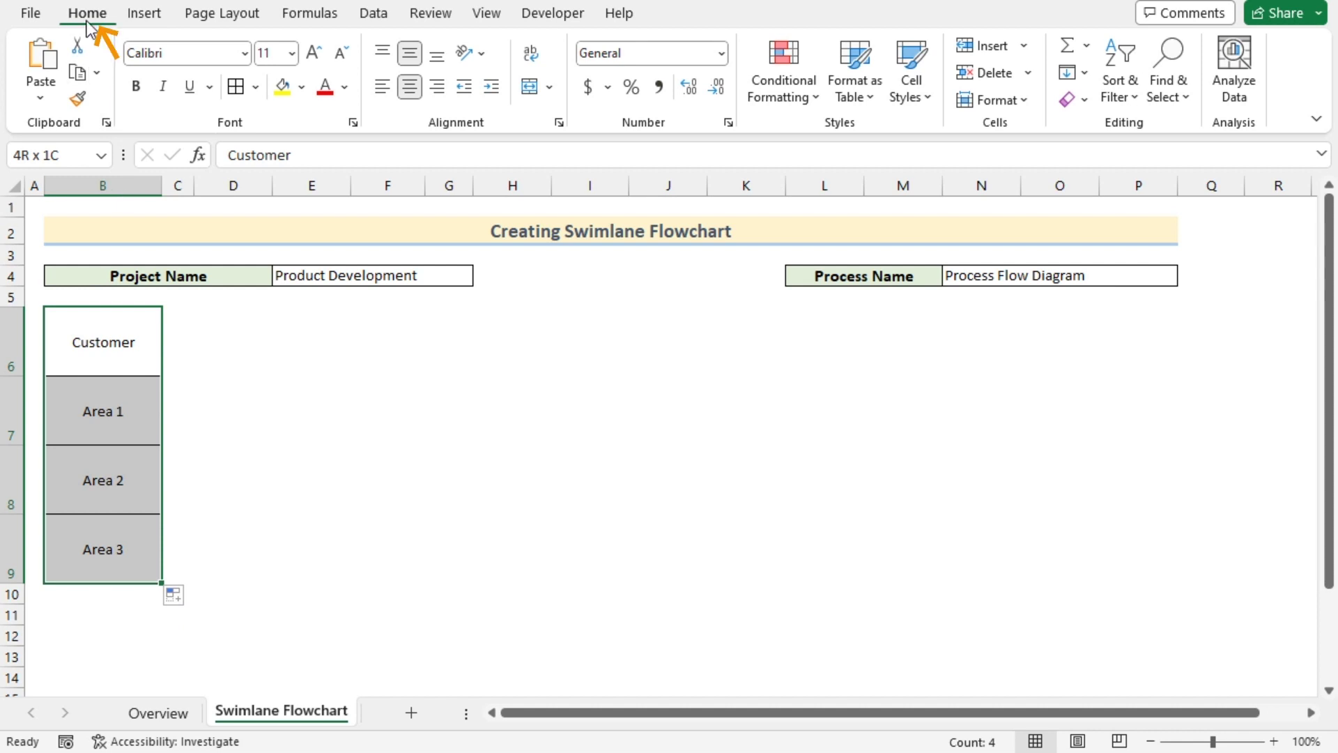
{"action": "left_click", "coordinate": [137, 96]}
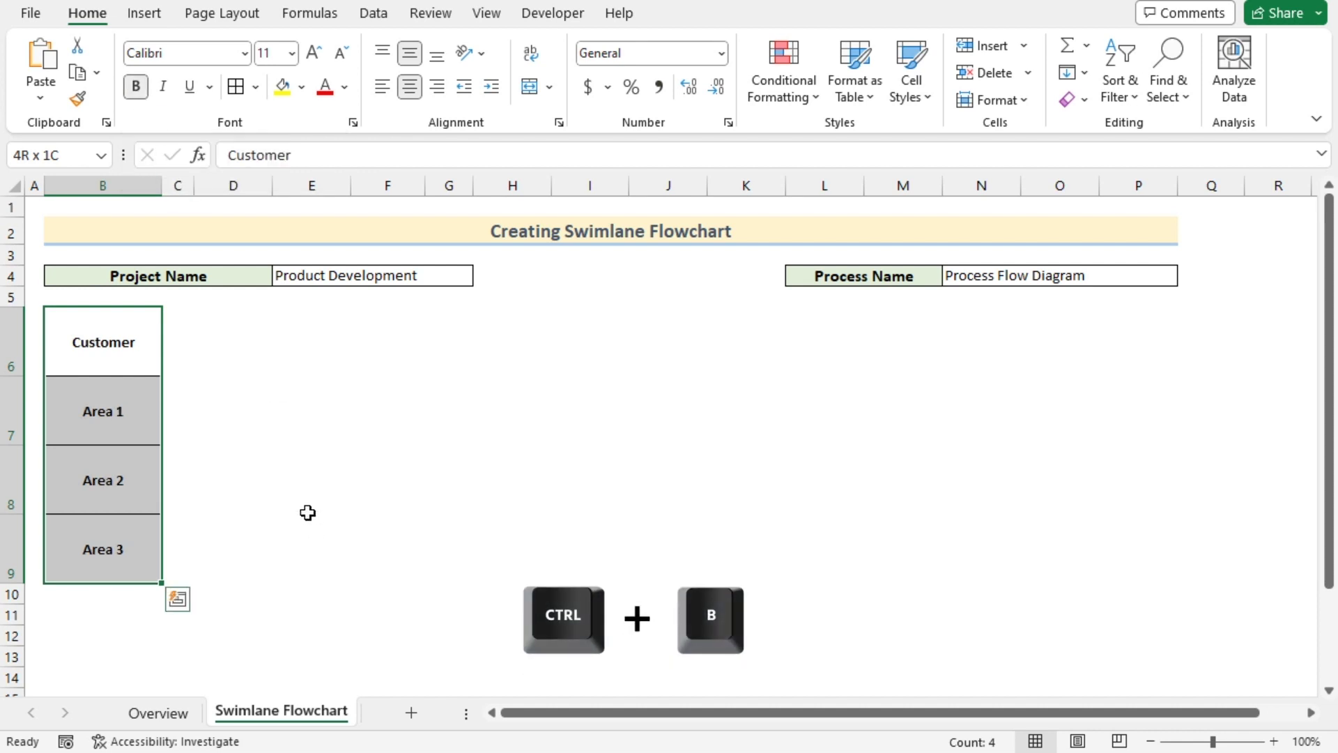
{"action": "left_click", "coordinate": [150, 373]}
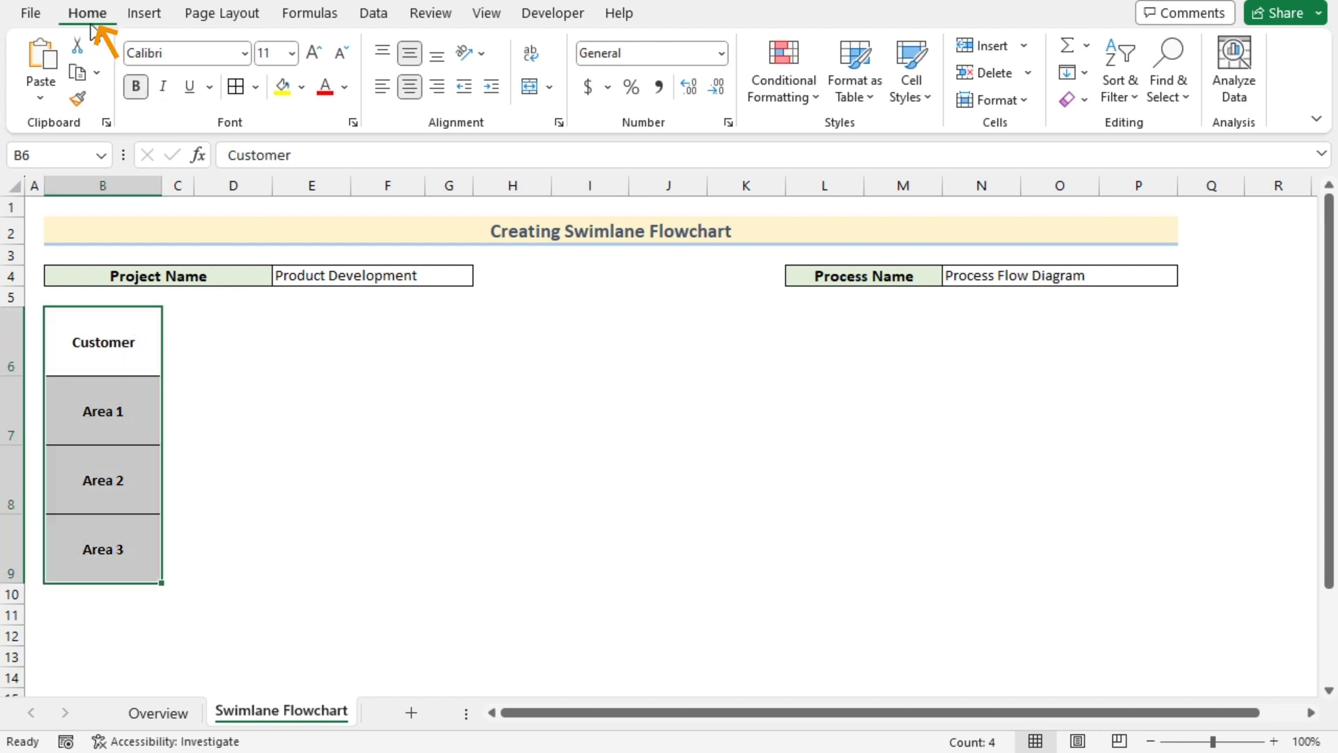
{"action": "left_click", "coordinate": [291, 54]}
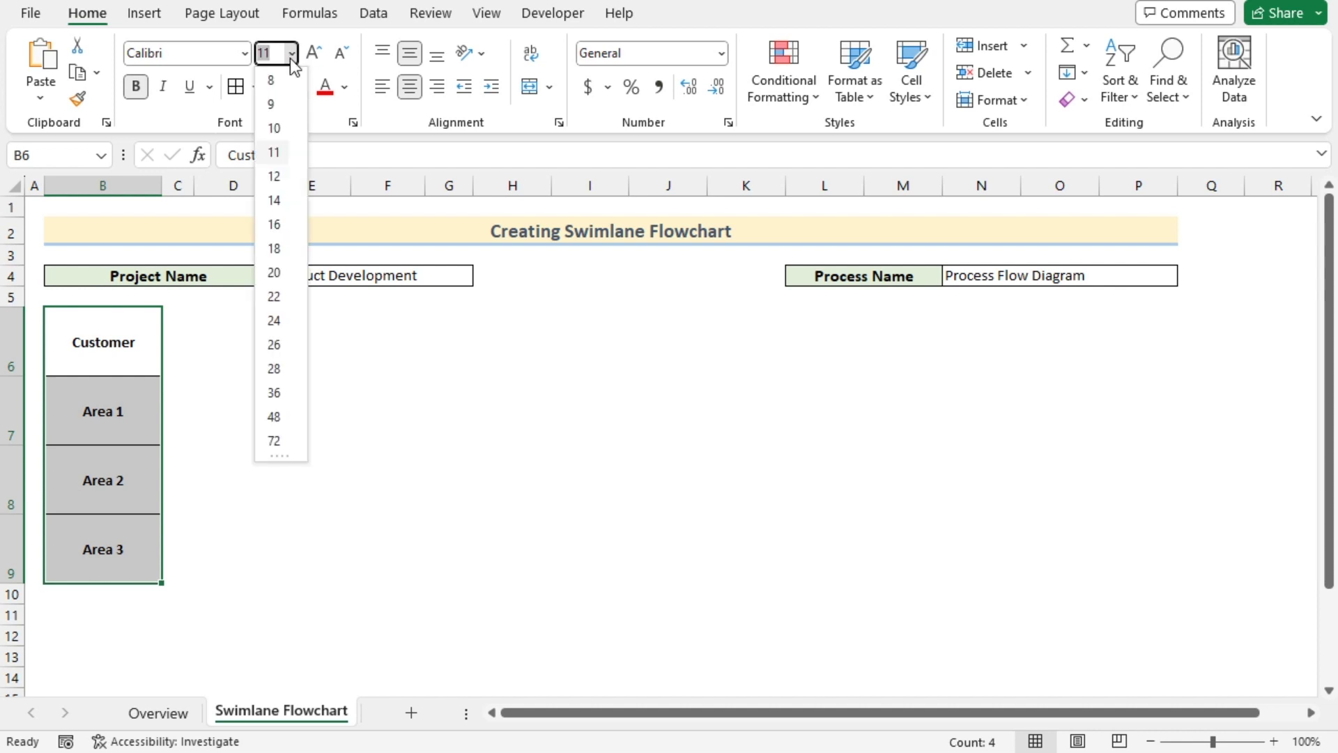
{"action": "left_click", "coordinate": [278, 176]}
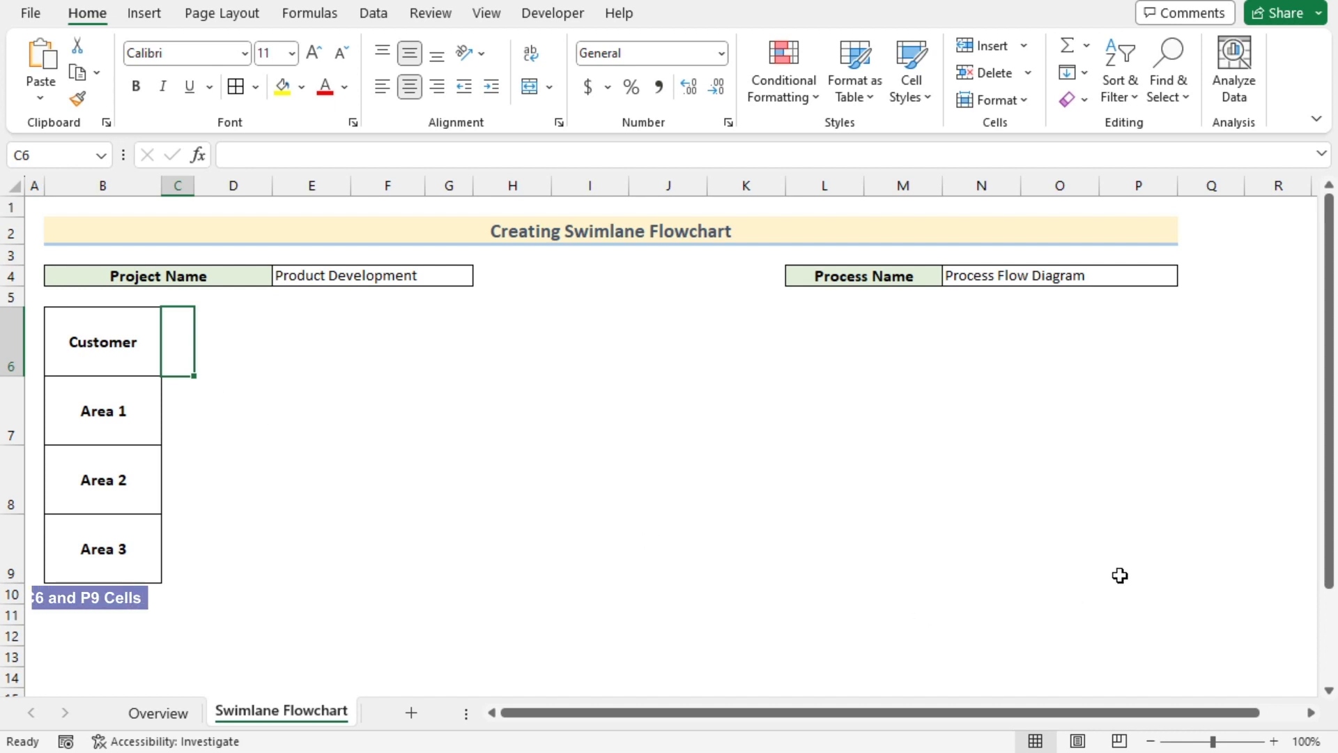
Add top, bottom, right and inside horizontal borders to the range C6:P9 through Format Cells.
{"action": "left_click", "coordinate": [1146, 550], "text": "shift"}
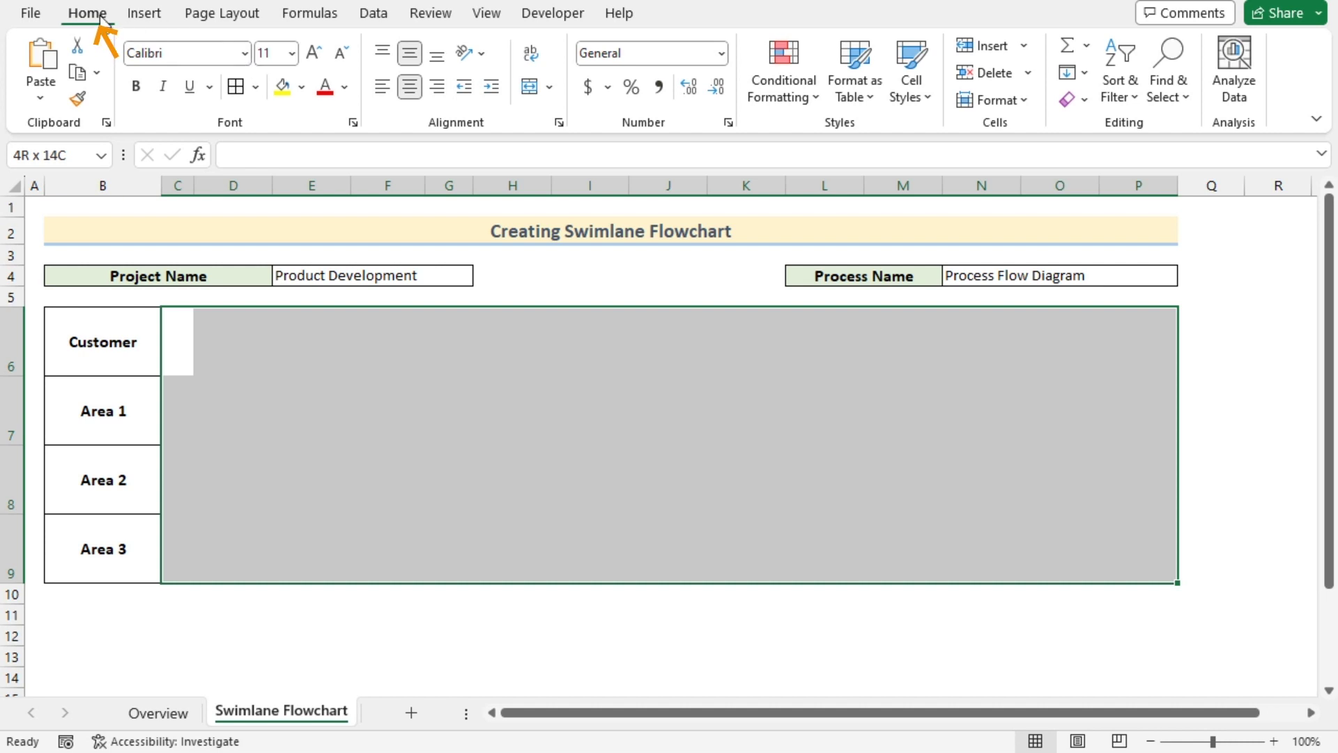
{"action": "left_click", "coordinate": [1022, 101]}
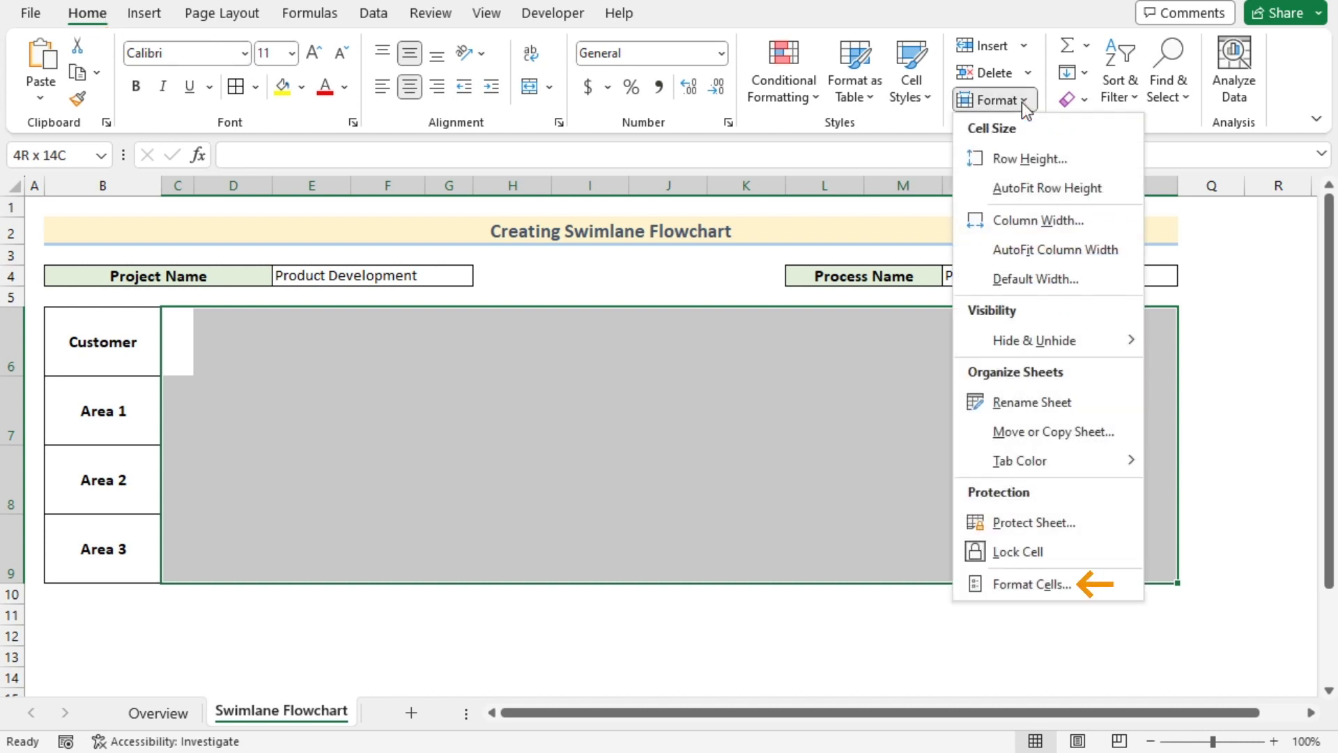
{"action": "left_click", "coordinate": [1059, 590]}
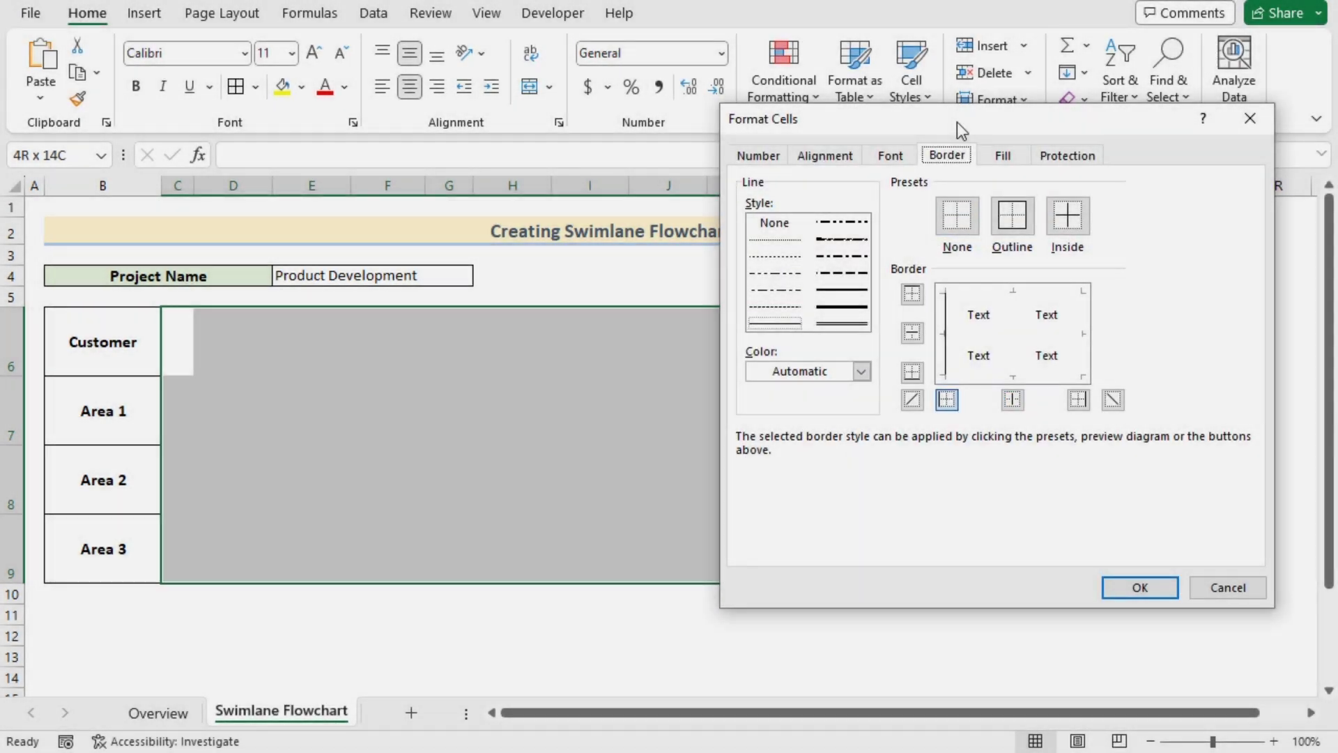
{"action": "left_click_drag", "start_coordinate": [954, 124], "coordinate": [967, 133]}
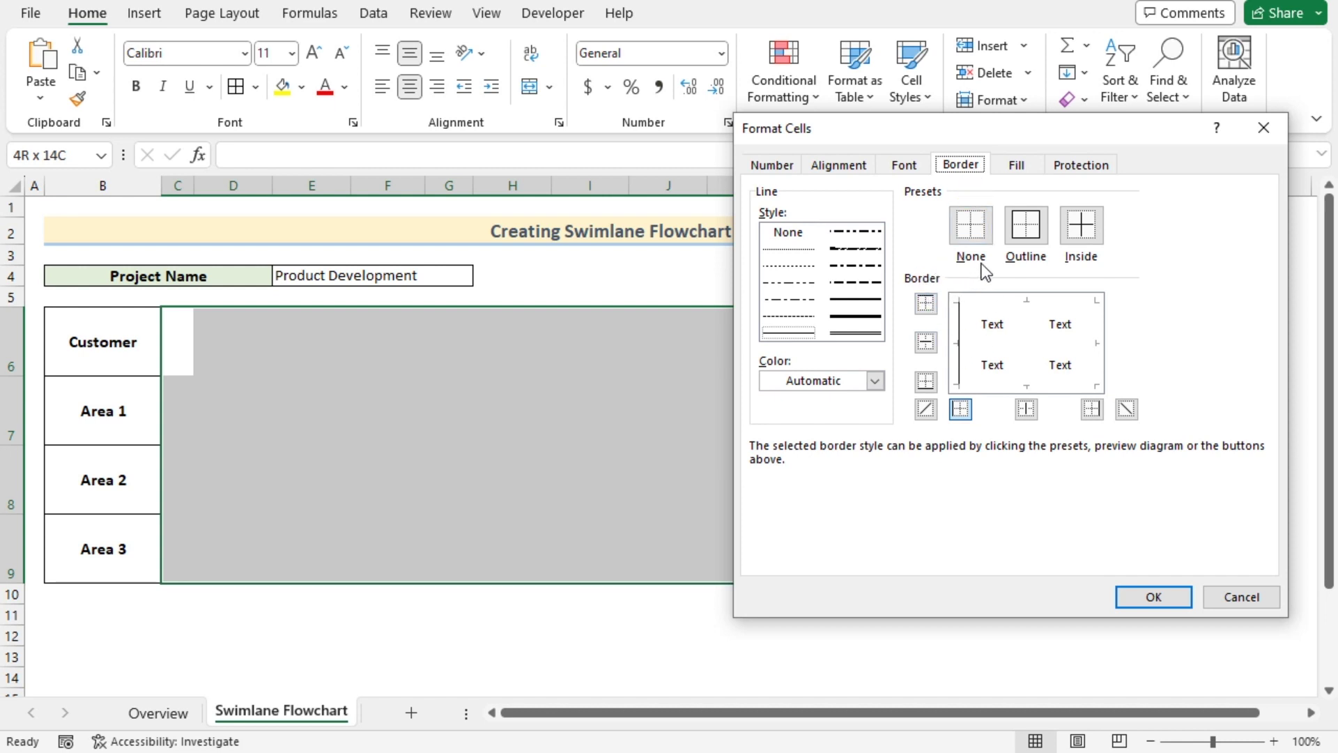
{"action": "left_click", "coordinate": [925, 303]}
{"action": "left_click", "coordinate": [925, 342]}
{"action": "left_click", "coordinate": [926, 381]}
{"action": "left_click", "coordinate": [1092, 409]}
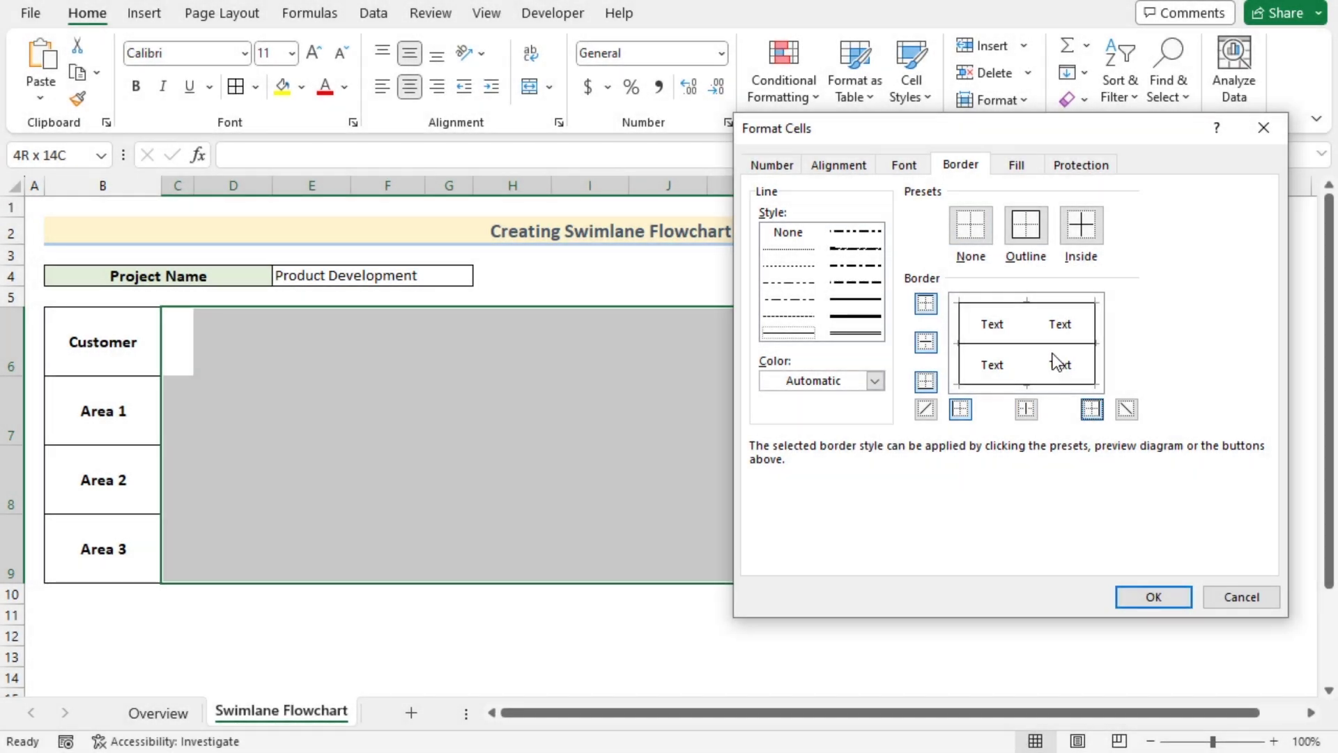
{"action": "left_click", "coordinate": [1164, 595]}
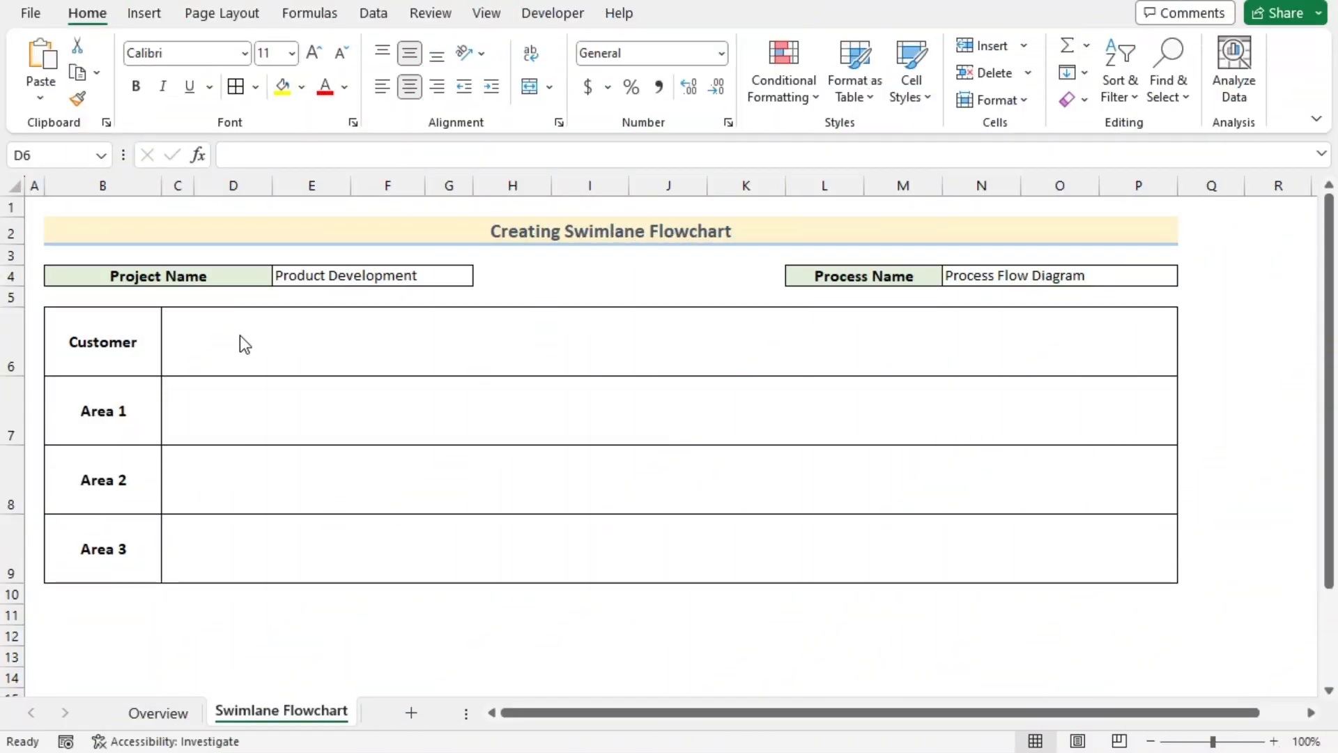
Draw an oval about 0.75" wide and 0.42" high around cell D6 in the Customer lane.
{"action": "left_click", "coordinate": [237, 345]}
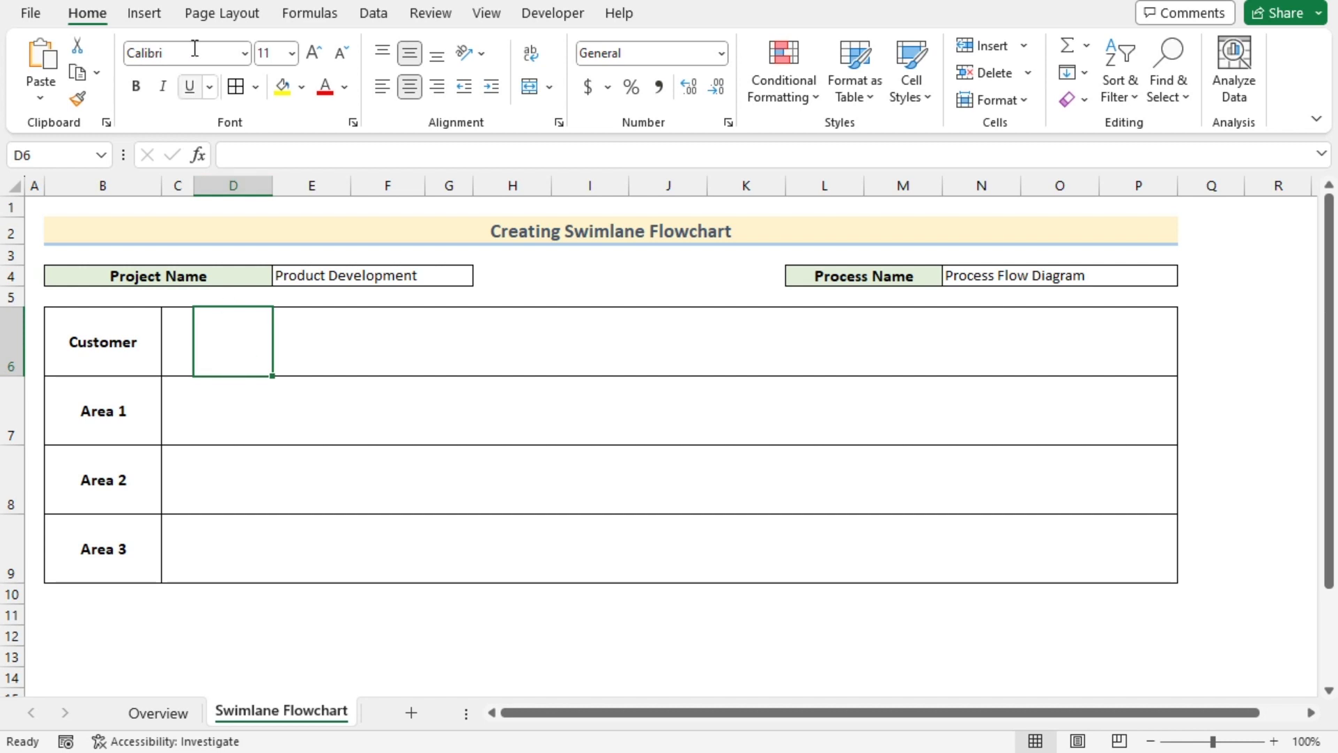
{"action": "left_click", "coordinate": [159, 15]}
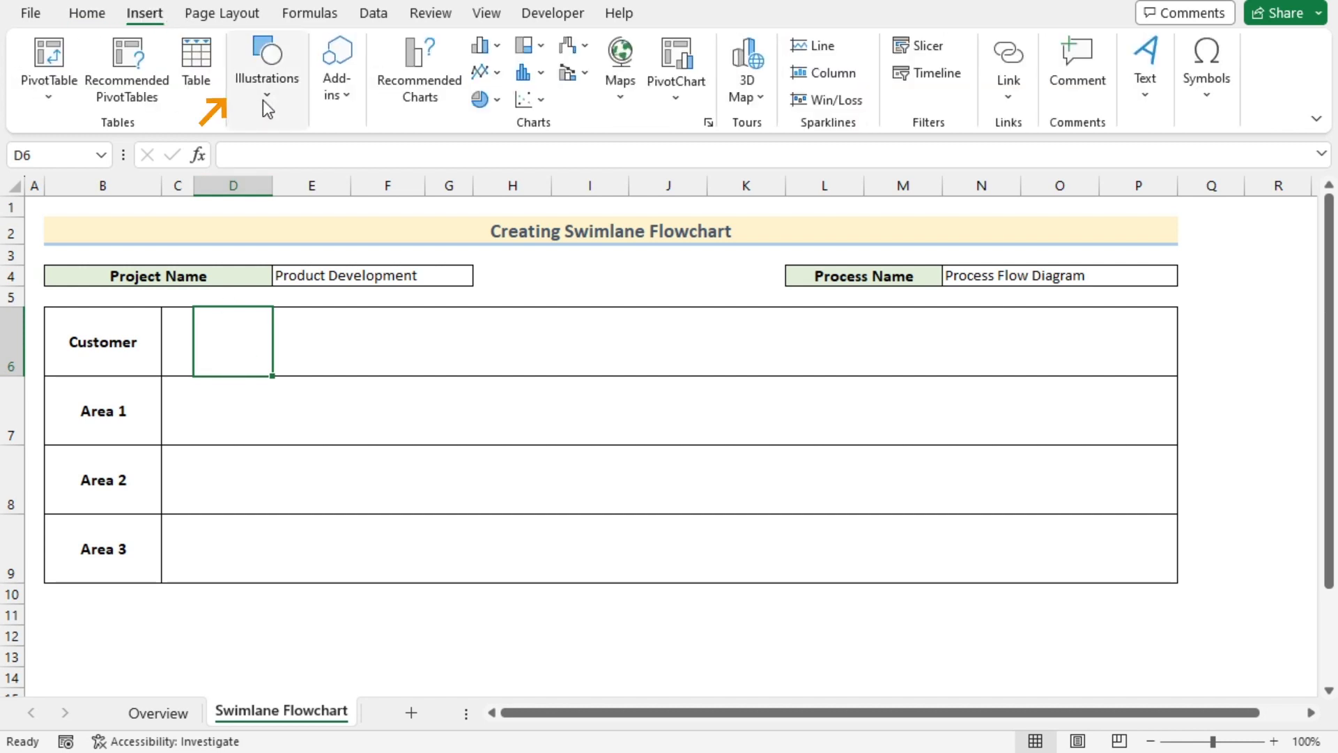
{"action": "left_click", "coordinate": [262, 99]}
{"action": "left_click", "coordinate": [307, 198]}
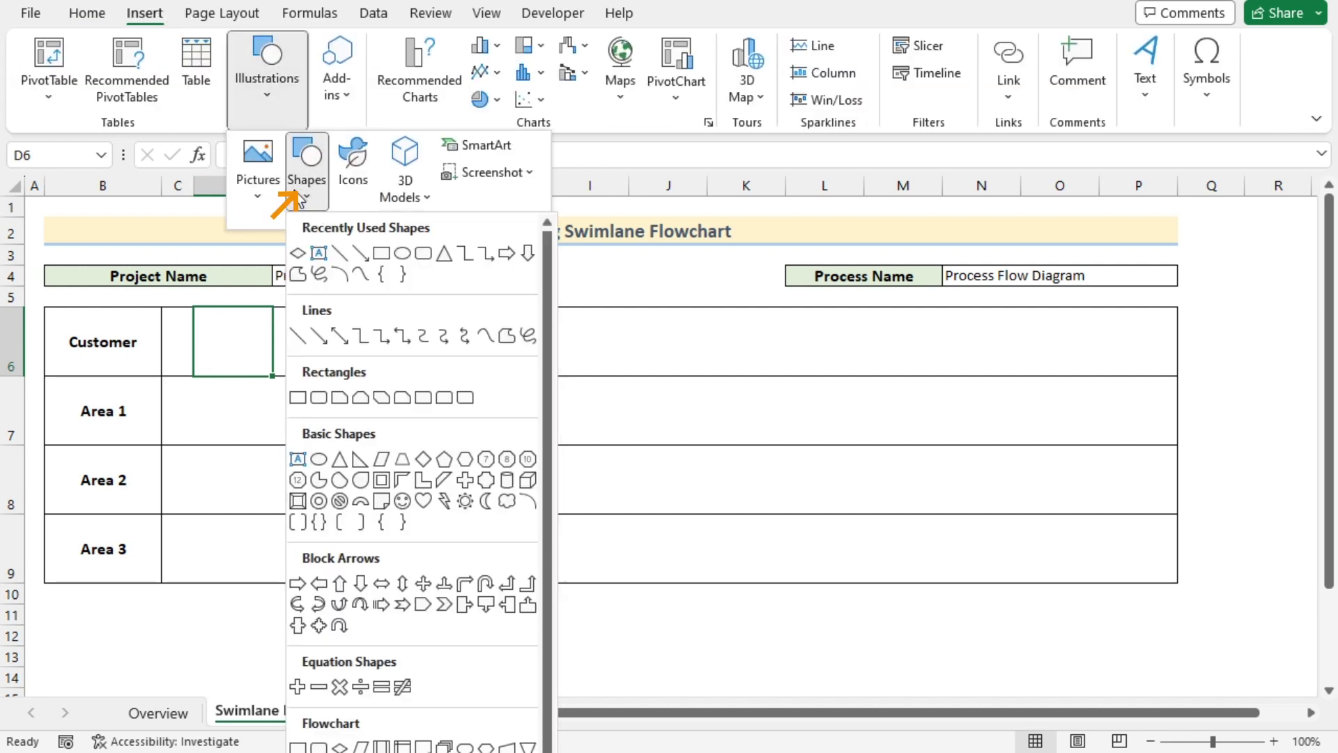
{"action": "left_click", "coordinate": [402, 254]}
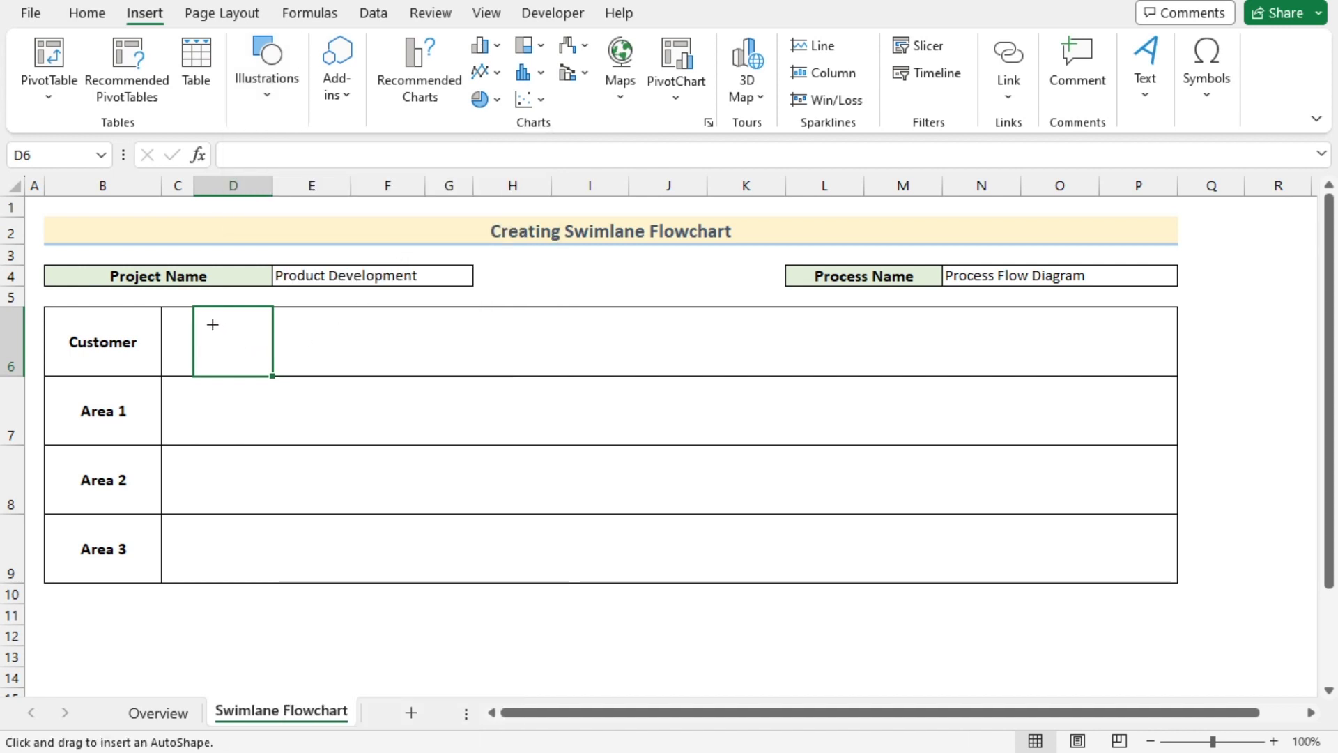
{"action": "mouse_move", "coordinate": [220, 344]}
{"action": "left_mouse_down"}
{"action": "mouse_move", "coordinate": [277, 371]}
{"action": "mouse_move", "coordinate": [256, 321]}
{"action": "left_mouse_up"}
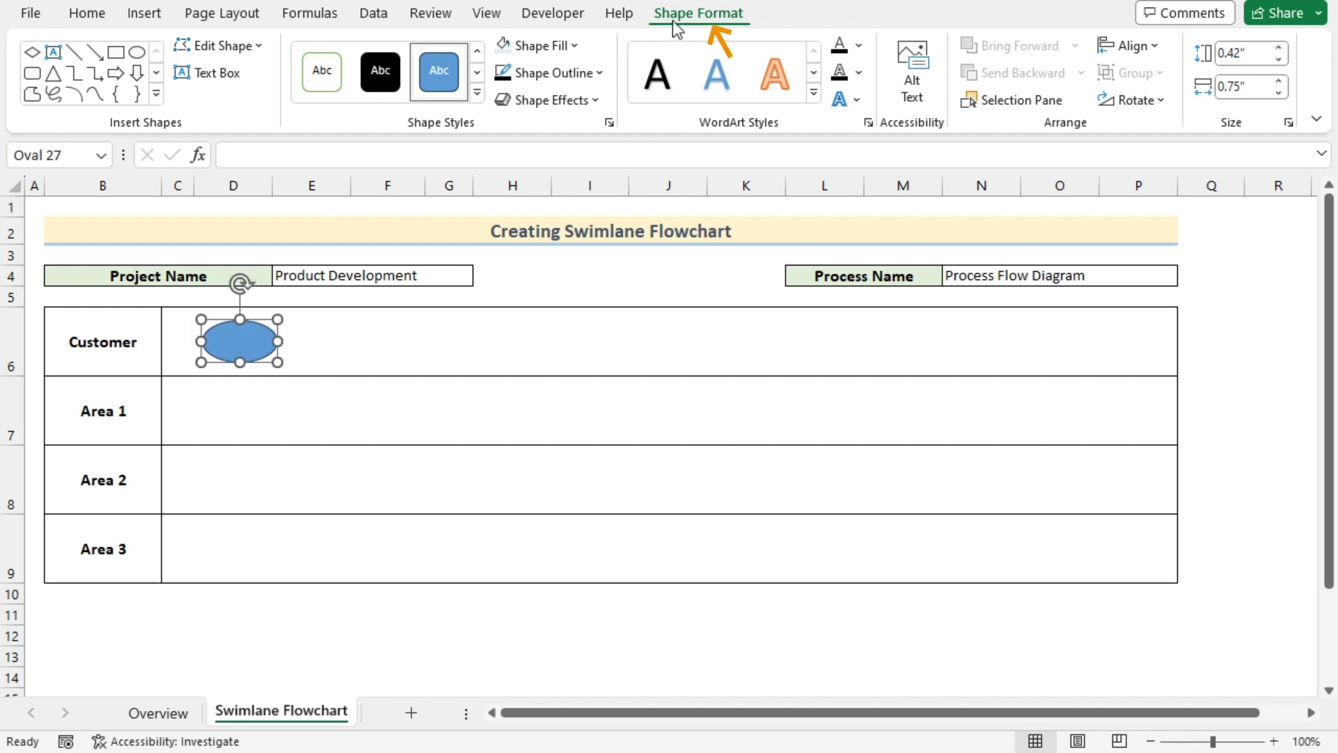
Fill the Customer lane's oval with the lightest tint of the light blue theme color and copy the shape.
{"action": "left_click", "coordinate": [572, 48]}
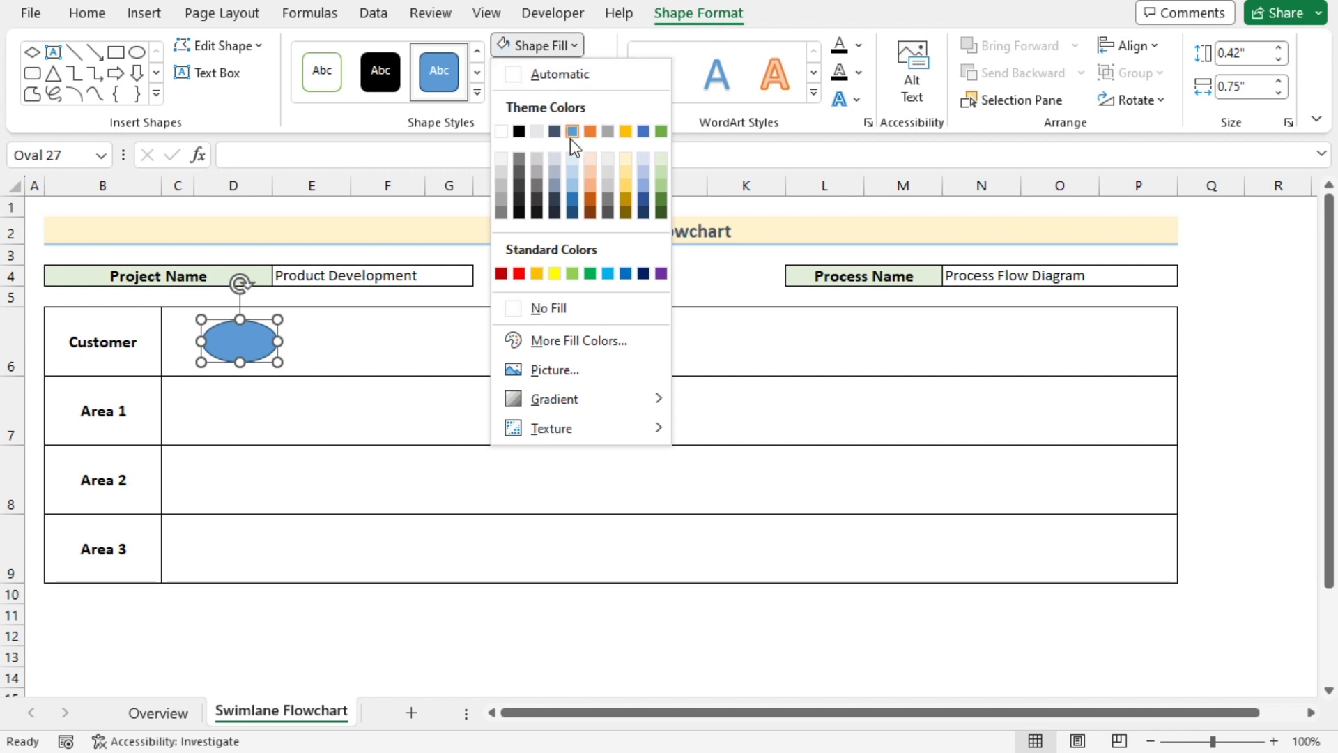
{"action": "left_click", "coordinate": [571, 160]}
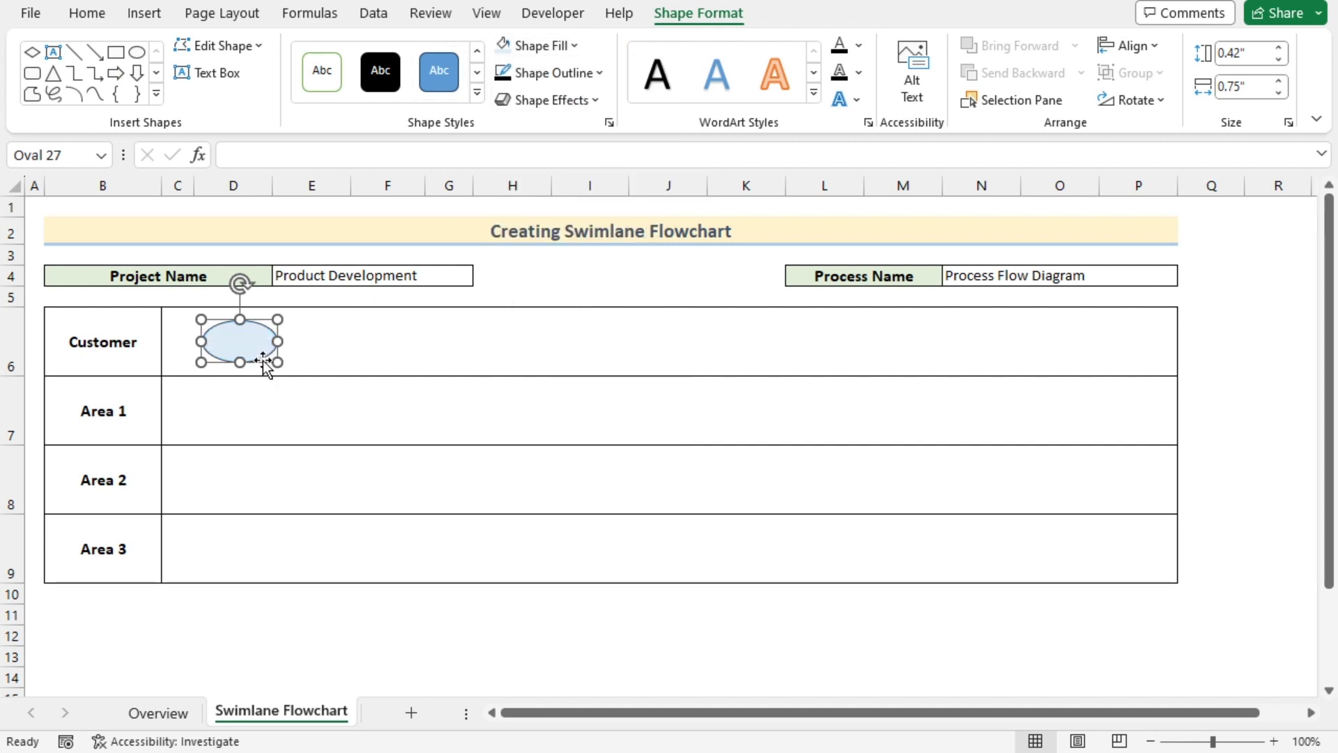
{"action": "key", "text": "ctrl+c"}
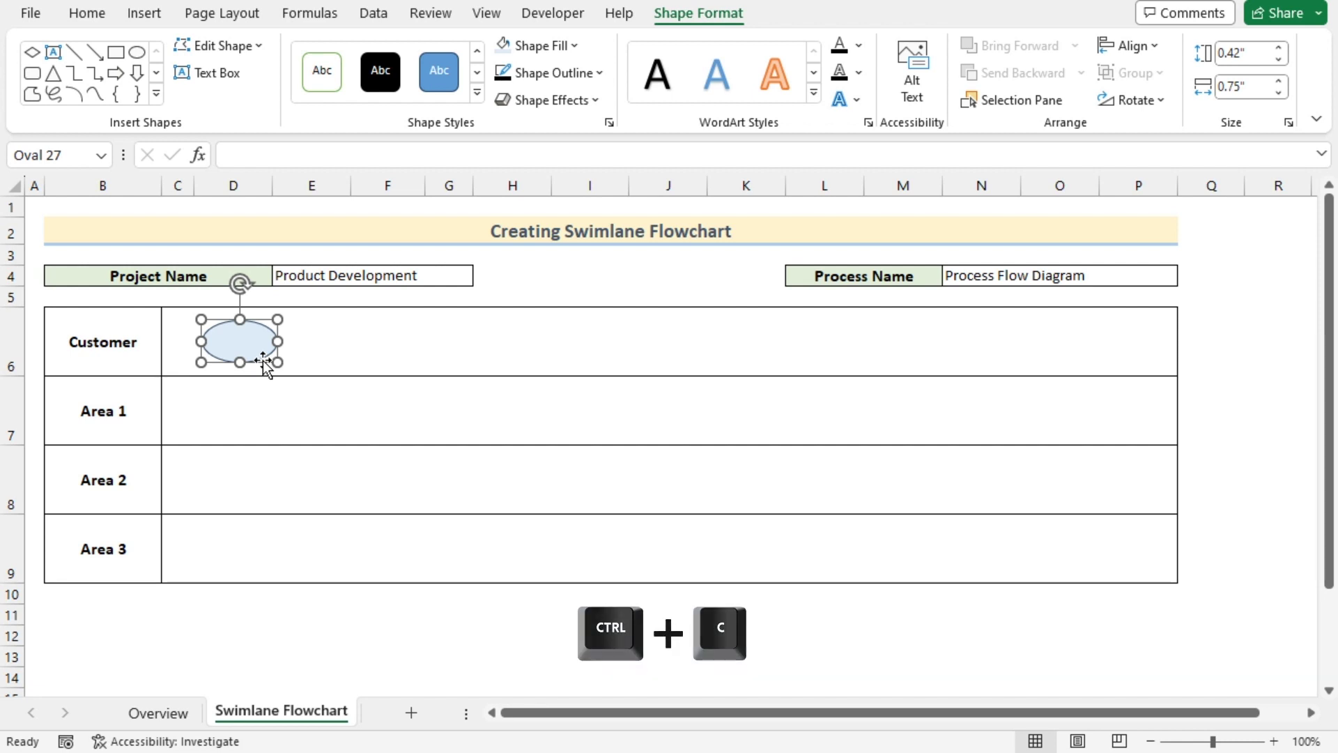
Paste the copied oval and place it at the far end of the Customer lane, around column P.
{"action": "key", "text": "ctrl+v"}
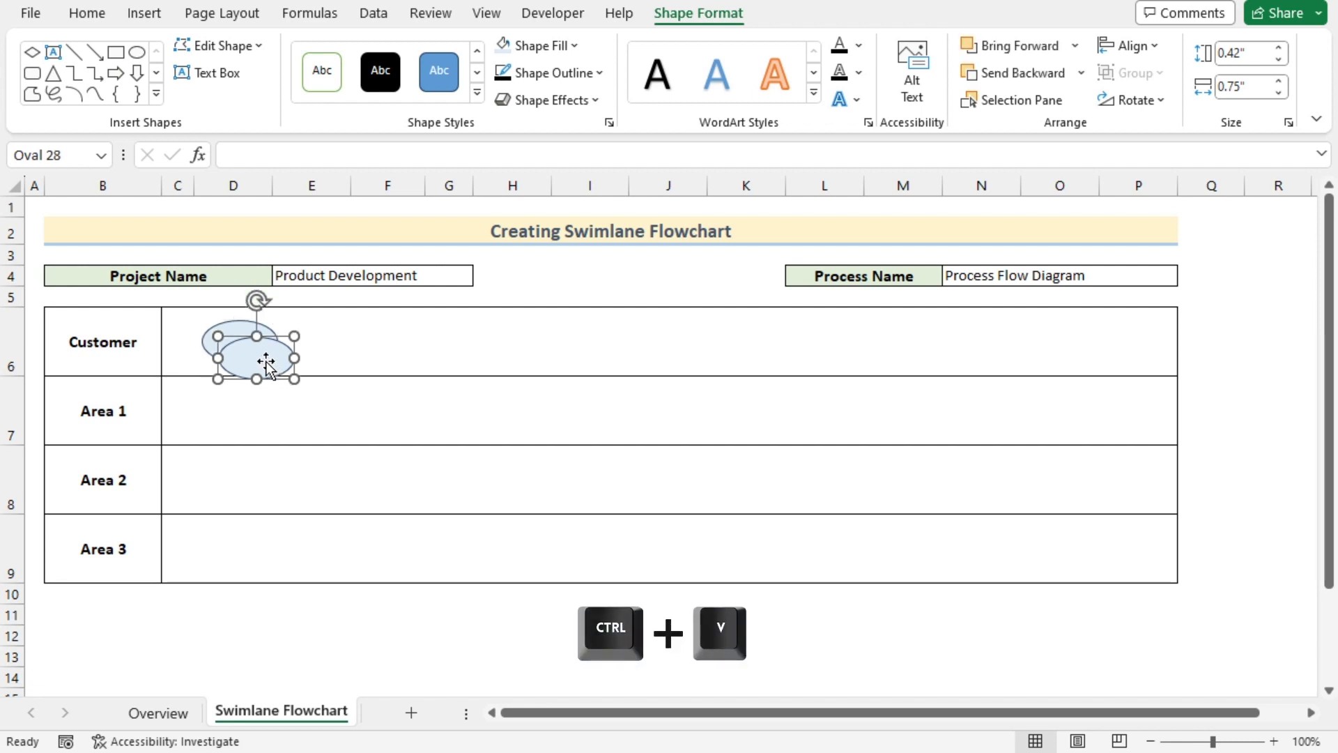
{"action": "left_click_drag", "start_coordinate": [277, 379], "coordinate": [1141, 359]}
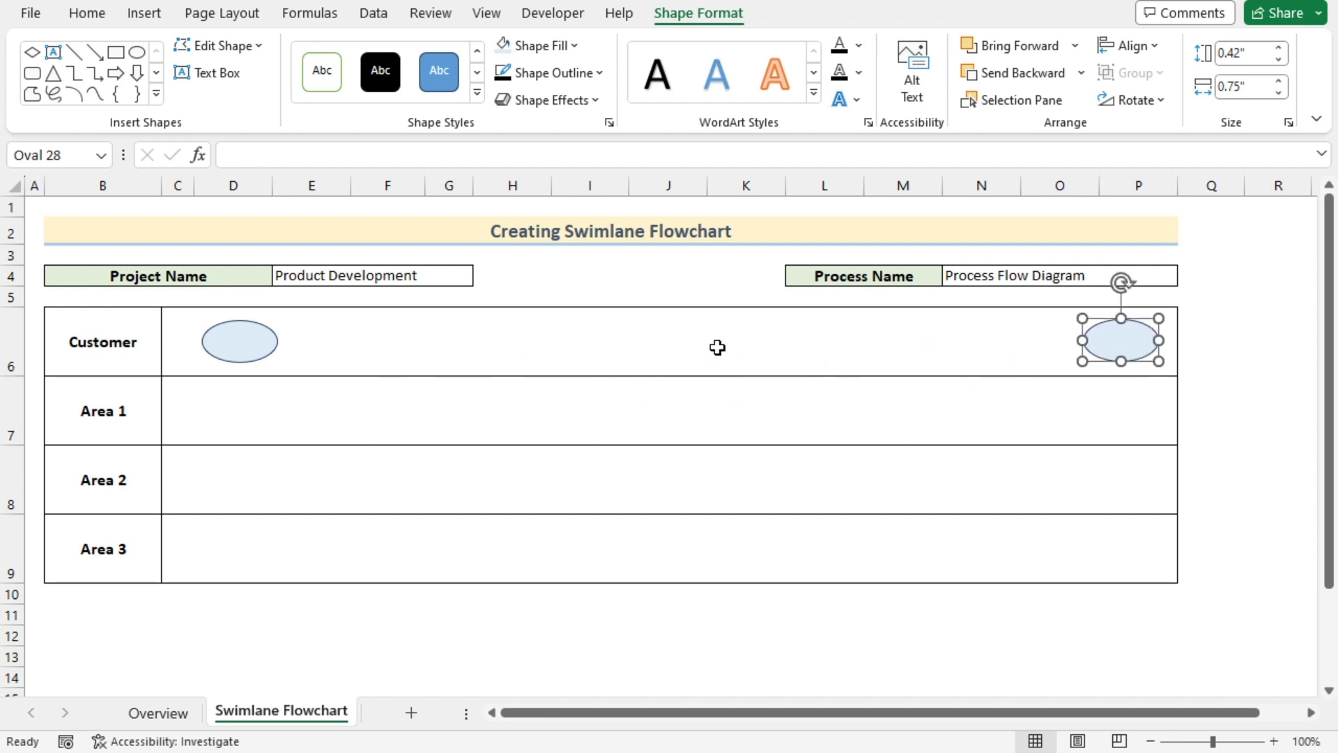
Label the first oval in the Customer lane "Start" and format the text as bold and black.
{"action": "left_click", "coordinate": [248, 346]}
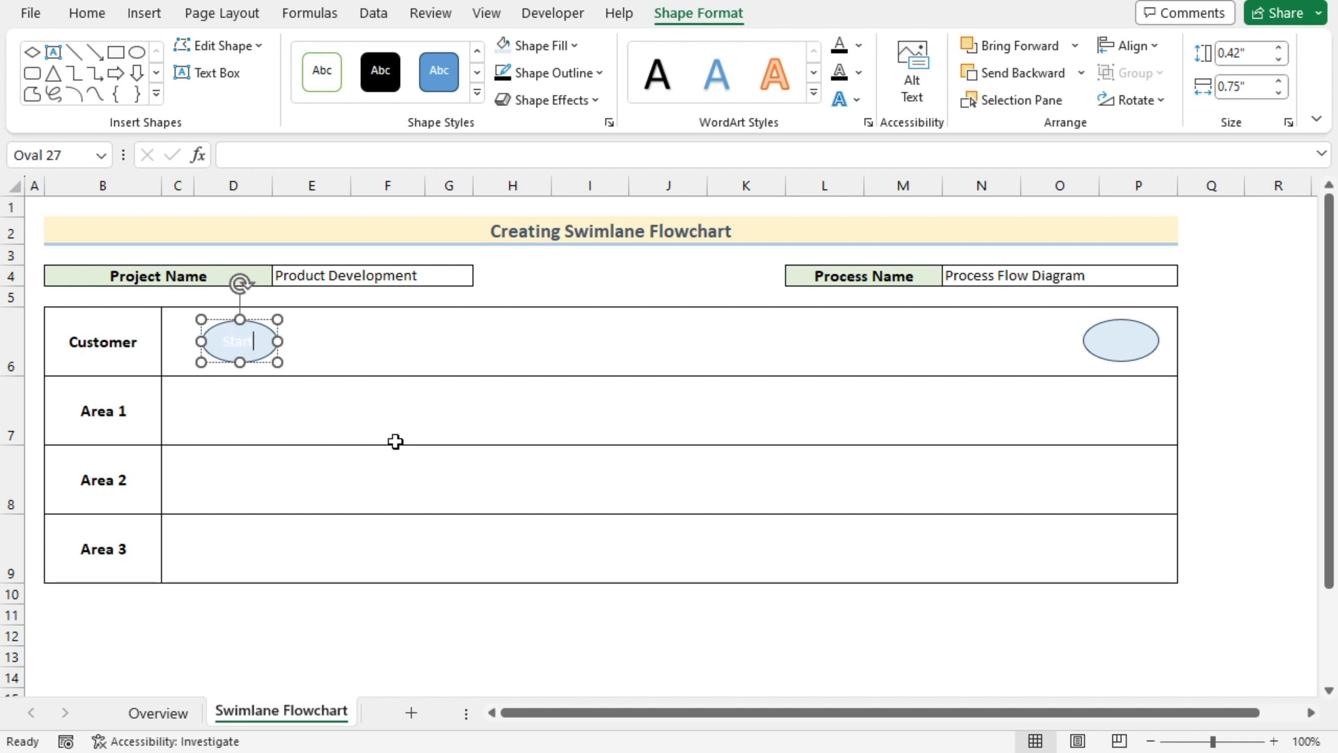
{"action": "double_click", "coordinate": [239, 340]}
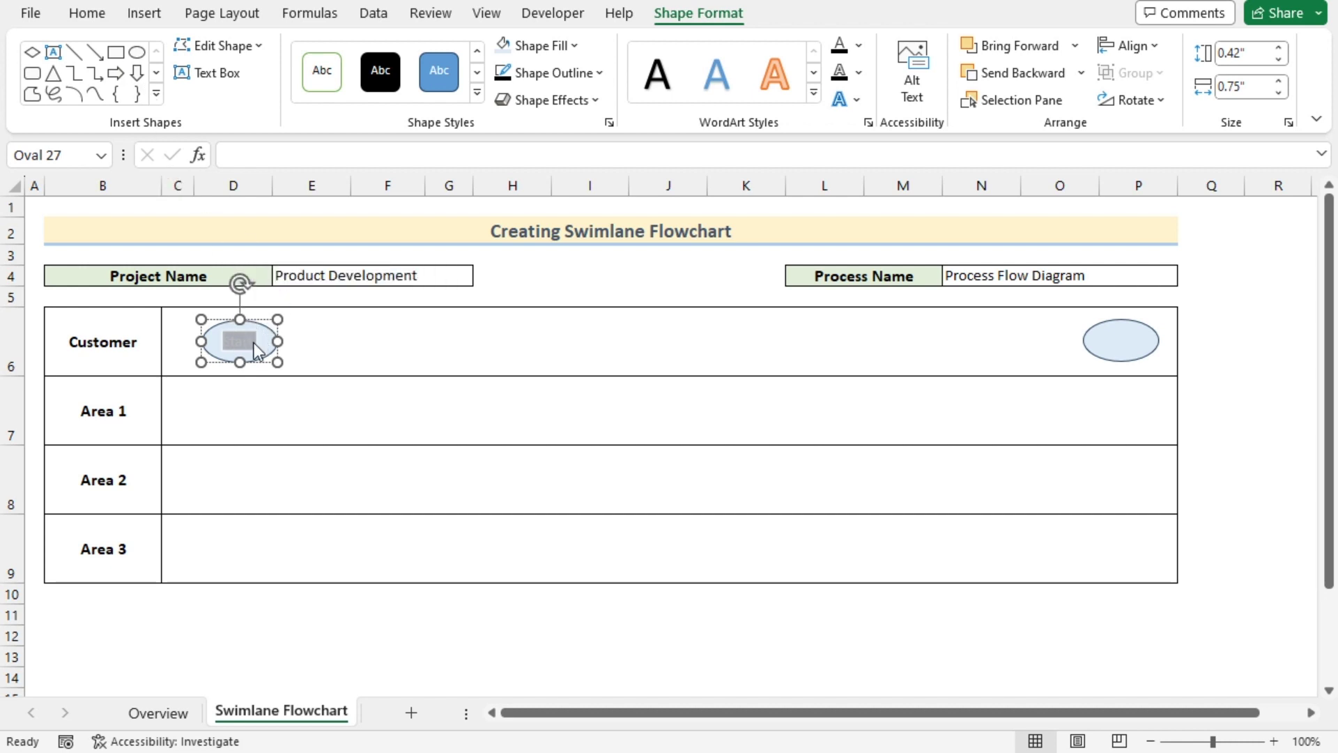
{"action": "right_click", "coordinate": [255, 343]}
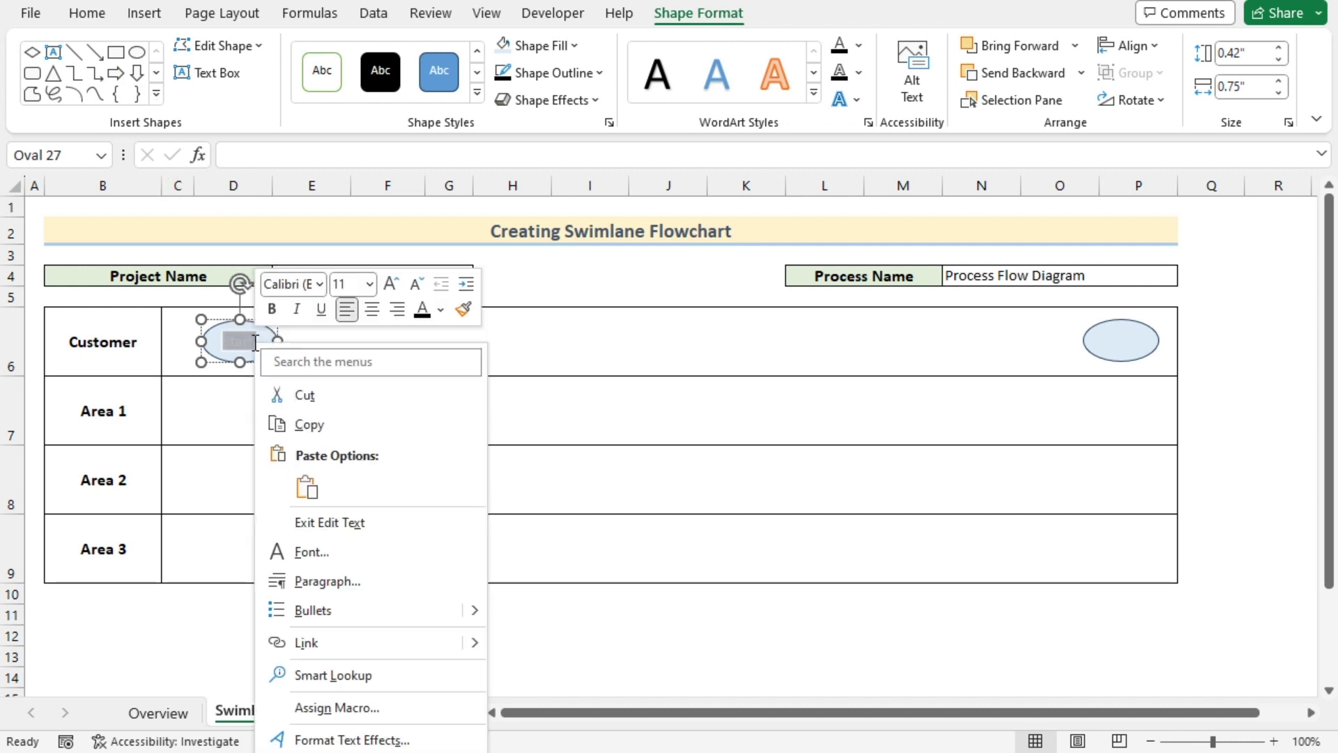
{"action": "left_click", "coordinate": [438, 311]}
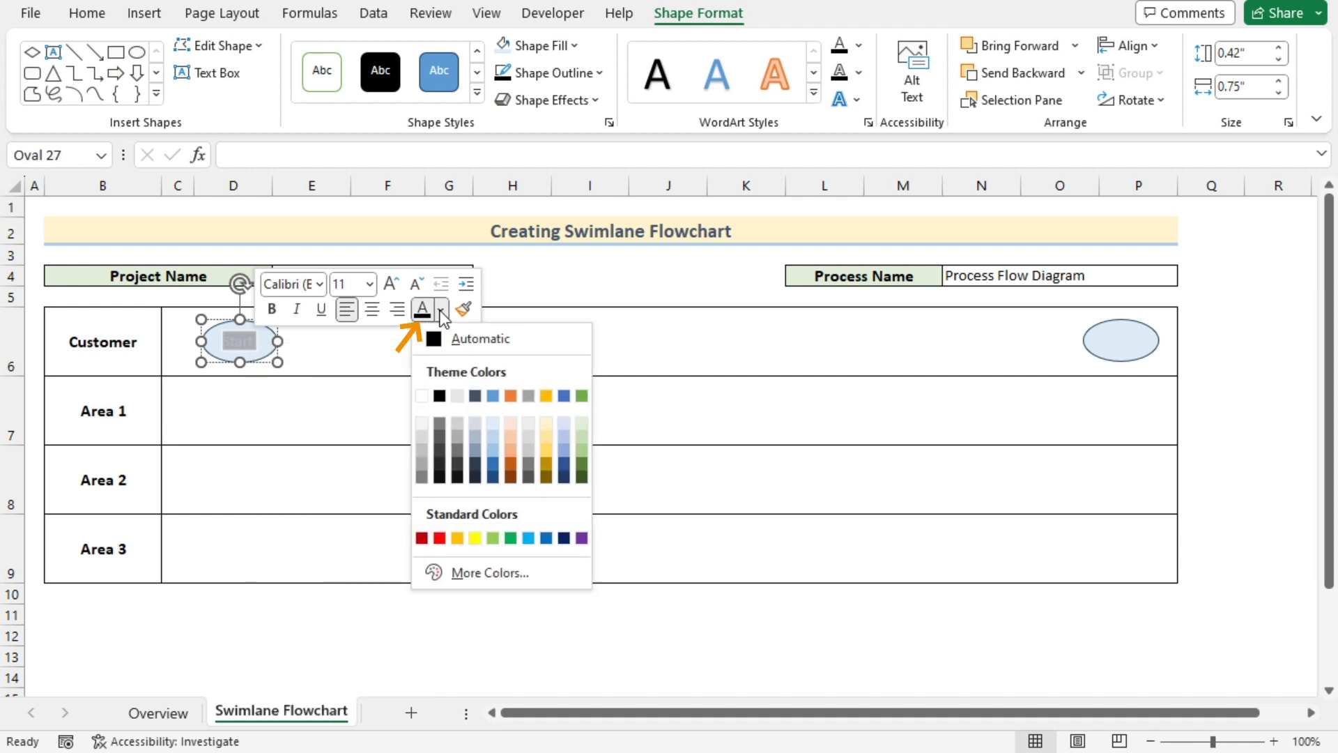
{"action": "left_click", "coordinate": [440, 396]}
{"action": "key", "text": "ctrl+b"}
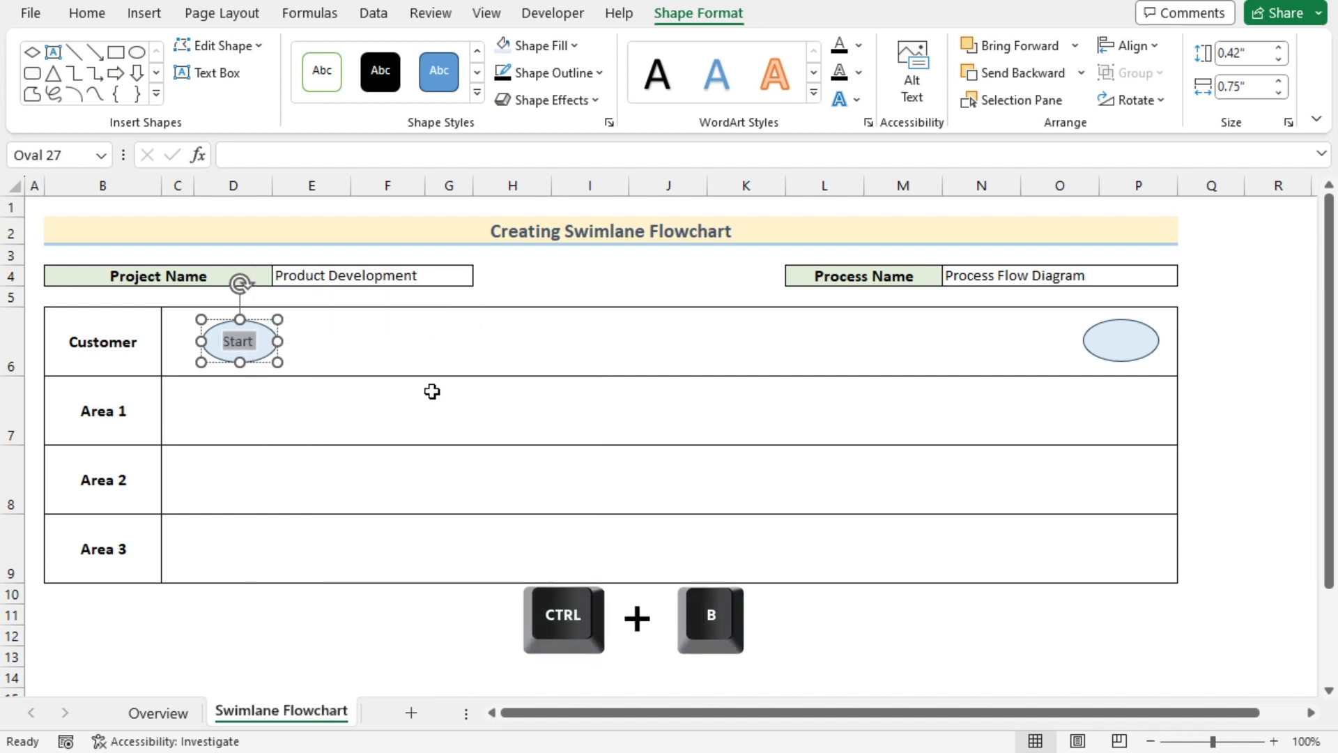
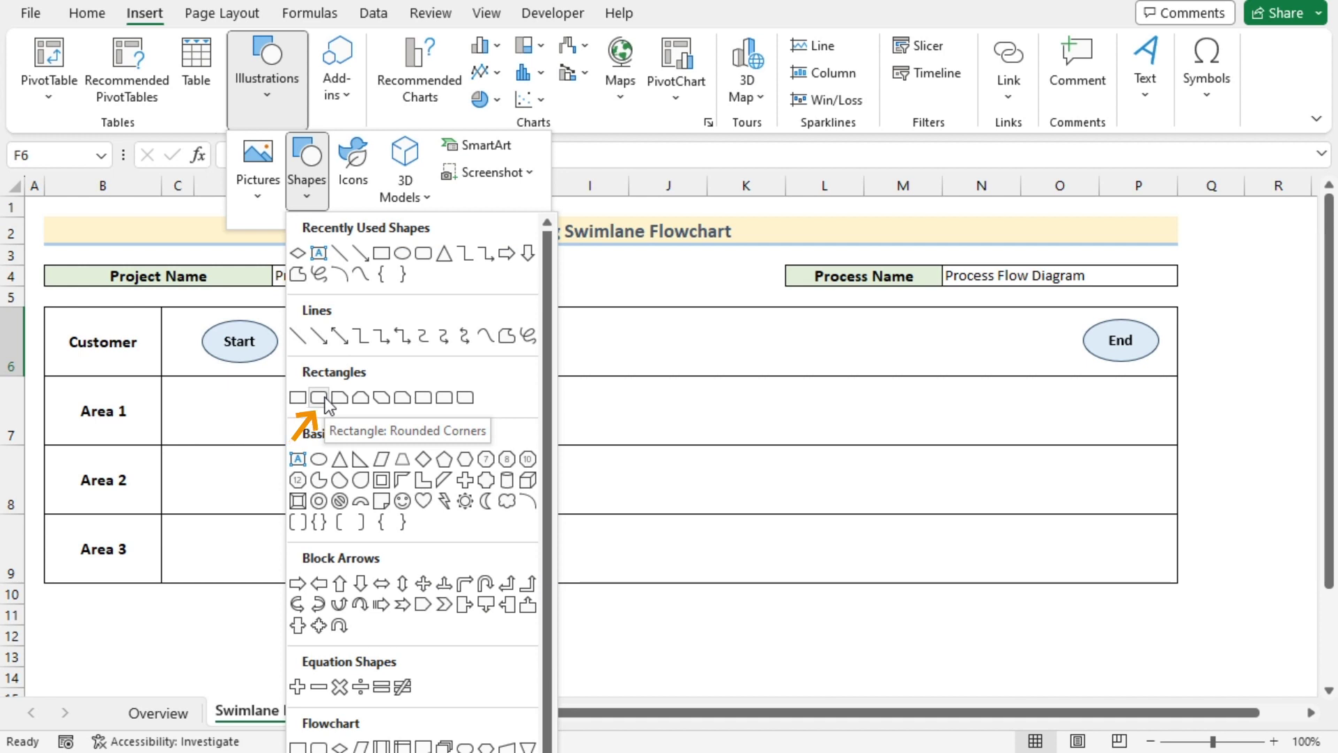
Draw a rounded rectangle about 0.75" wide and 0.42" high around cell F6 and fill it with the lightest gold theme tint.
{"action": "left_click", "coordinate": [319, 398]}
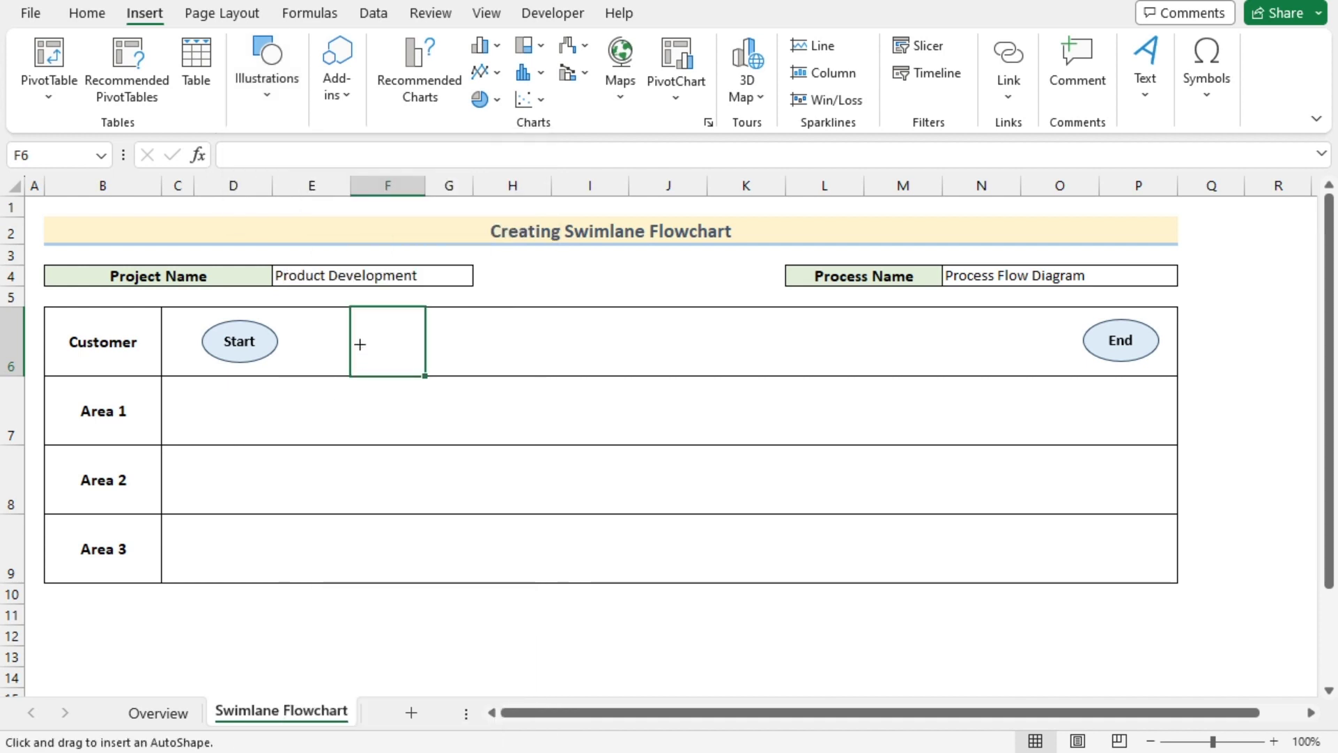
{"action": "left_click_drag", "start_coordinate": [349, 324], "coordinate": [425, 363]}
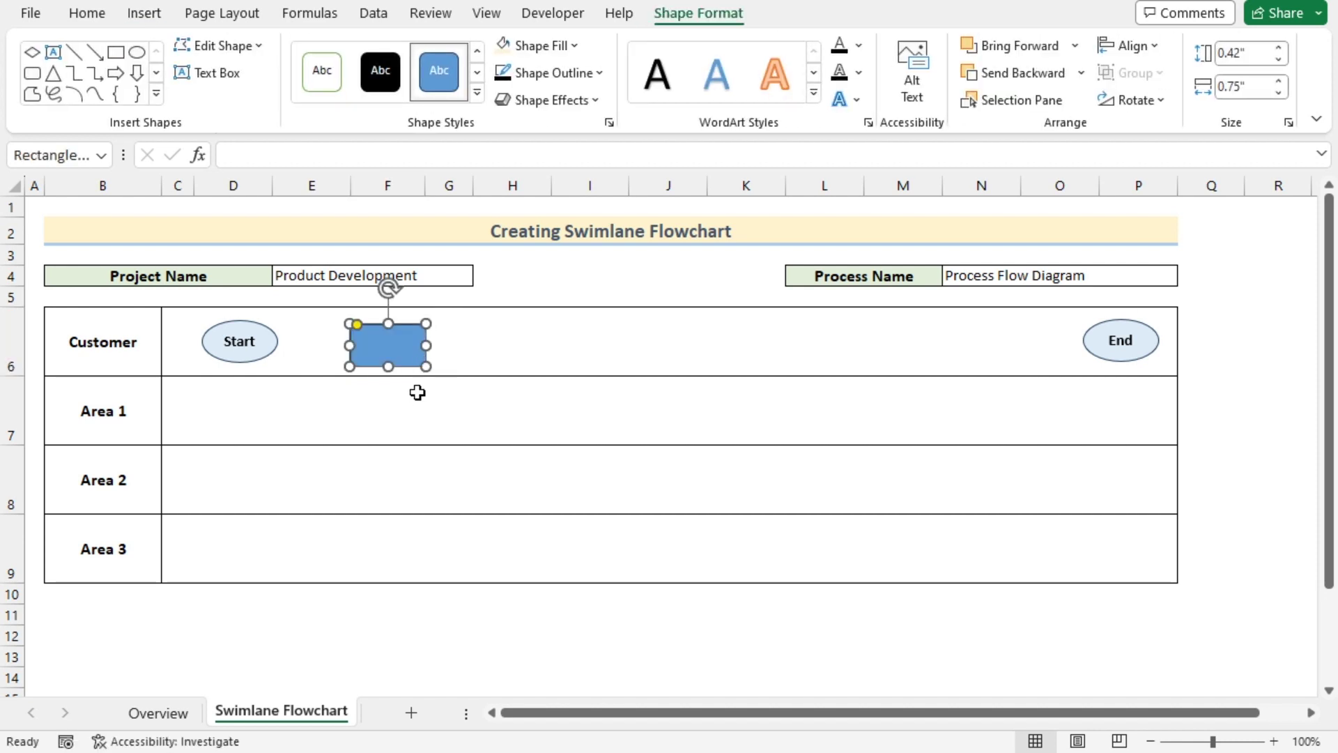
{"action": "left_click", "coordinate": [575, 46]}
{"action": "left_click", "coordinate": [625, 159]}
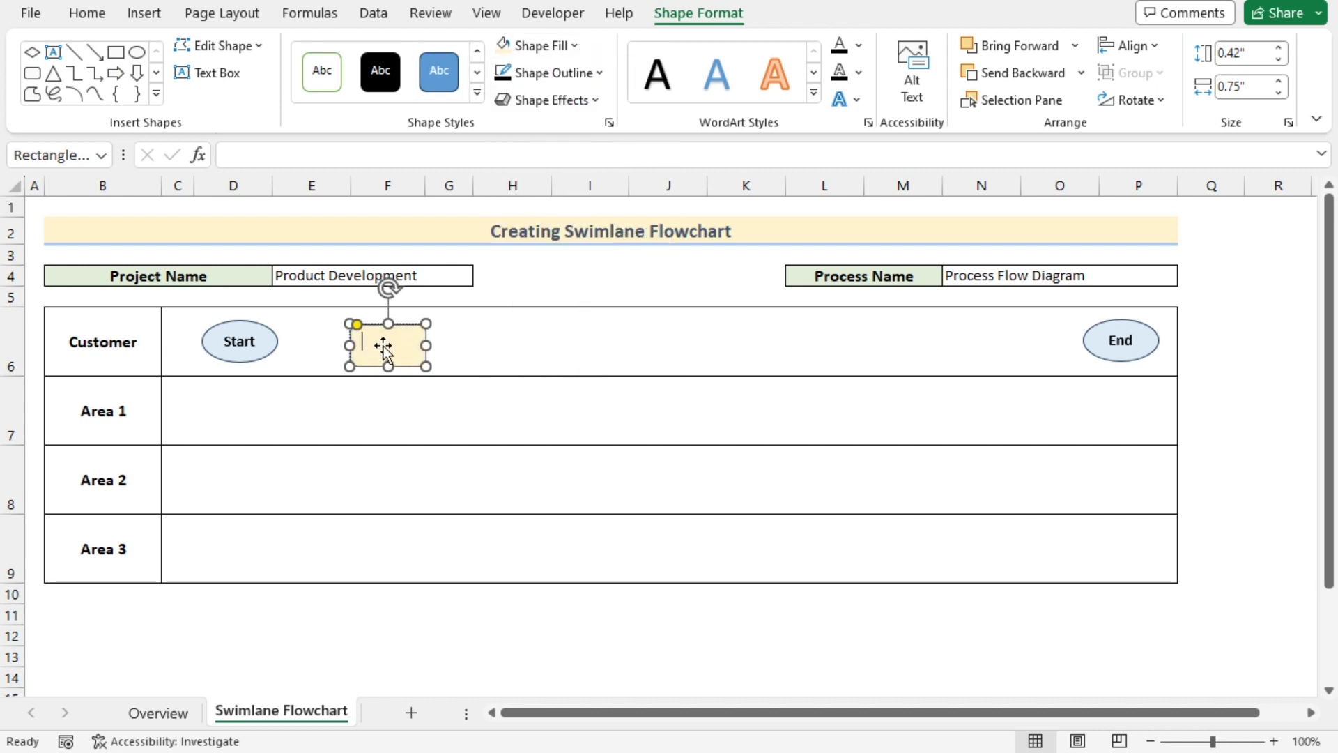
Label the rounded rectangle in the Customer lane "Step 1" and format the text as bold and black.
{"action": "type", "text": "Step"}
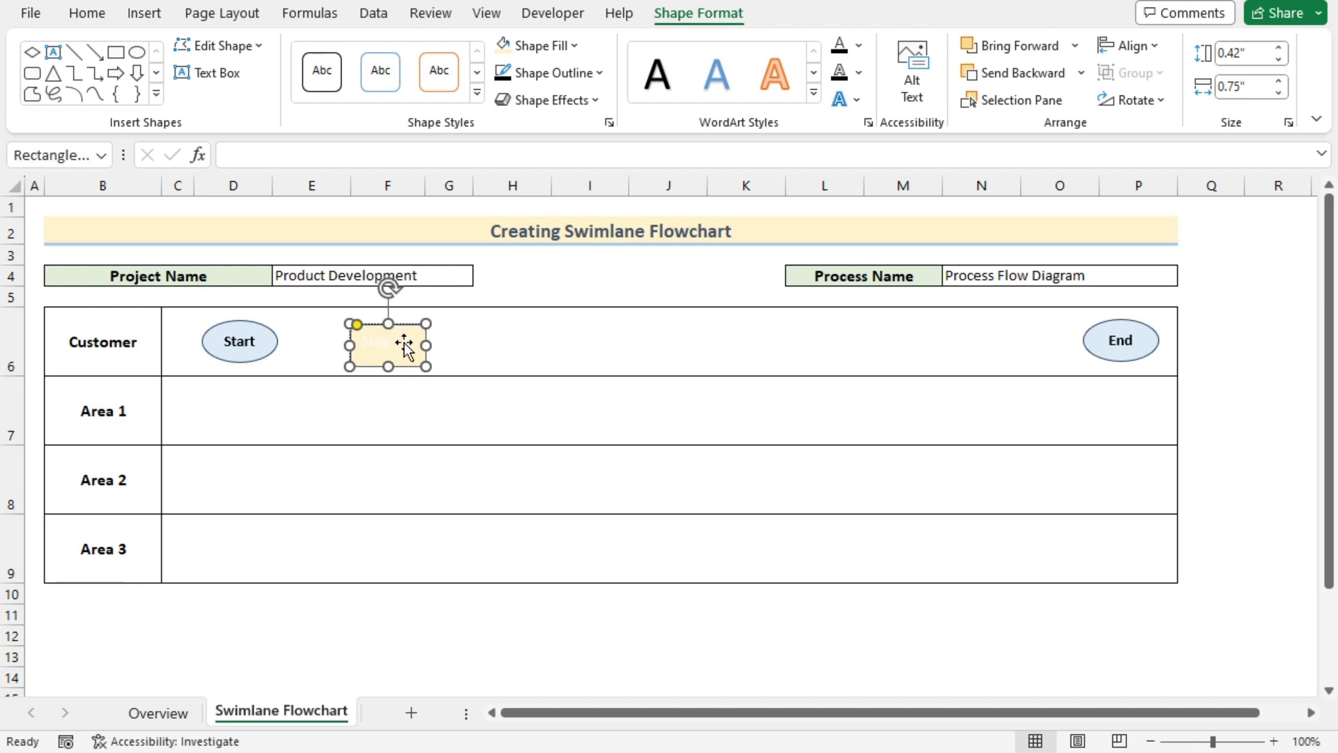
{"action": "left_click_drag", "start_coordinate": [401, 341], "coordinate": [369, 350]}
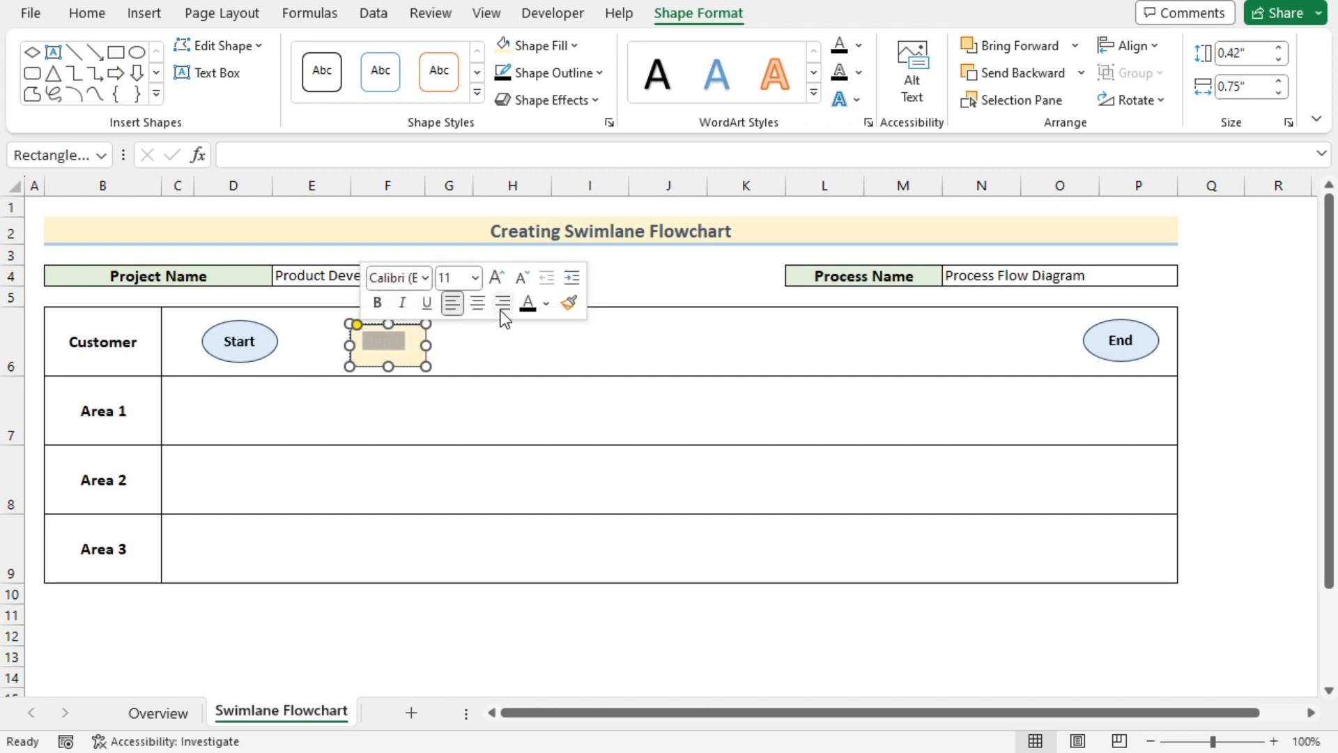
{"action": "left_click", "coordinate": [532, 305]}
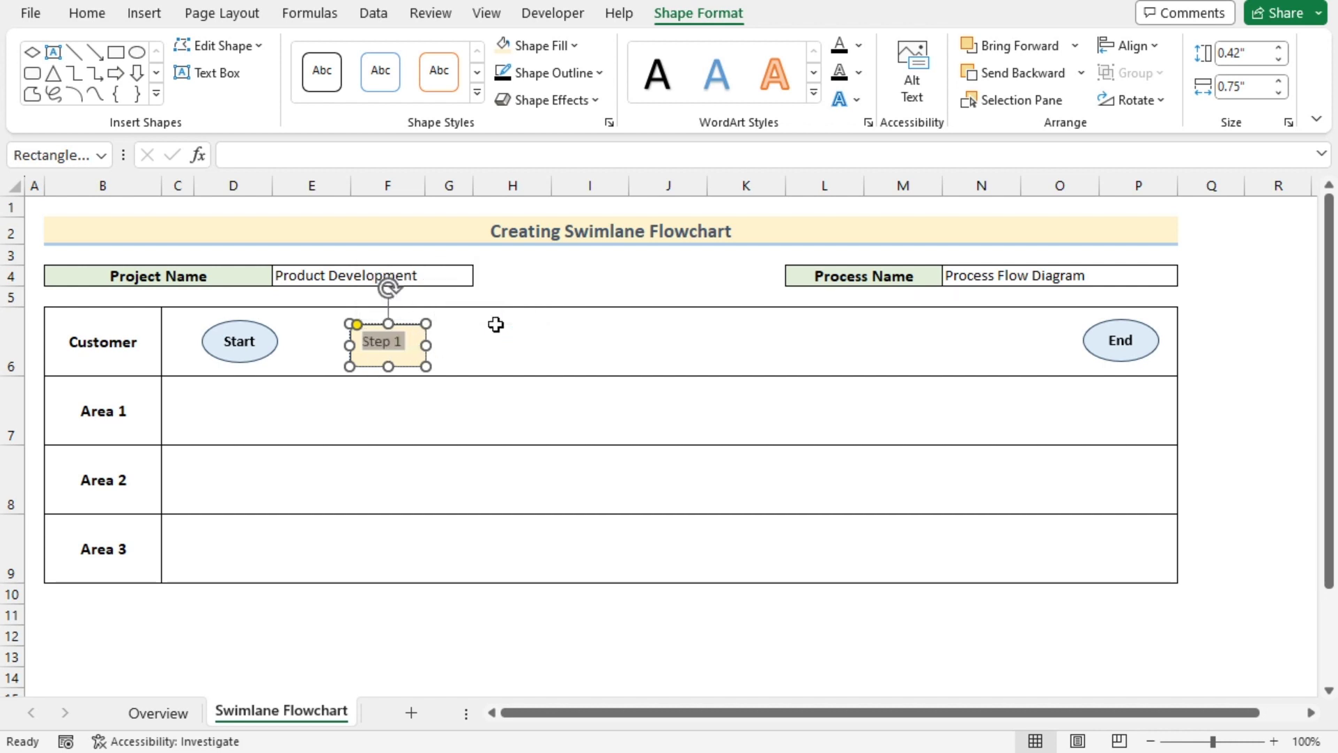
{"action": "key", "text": "ctrl+b"}
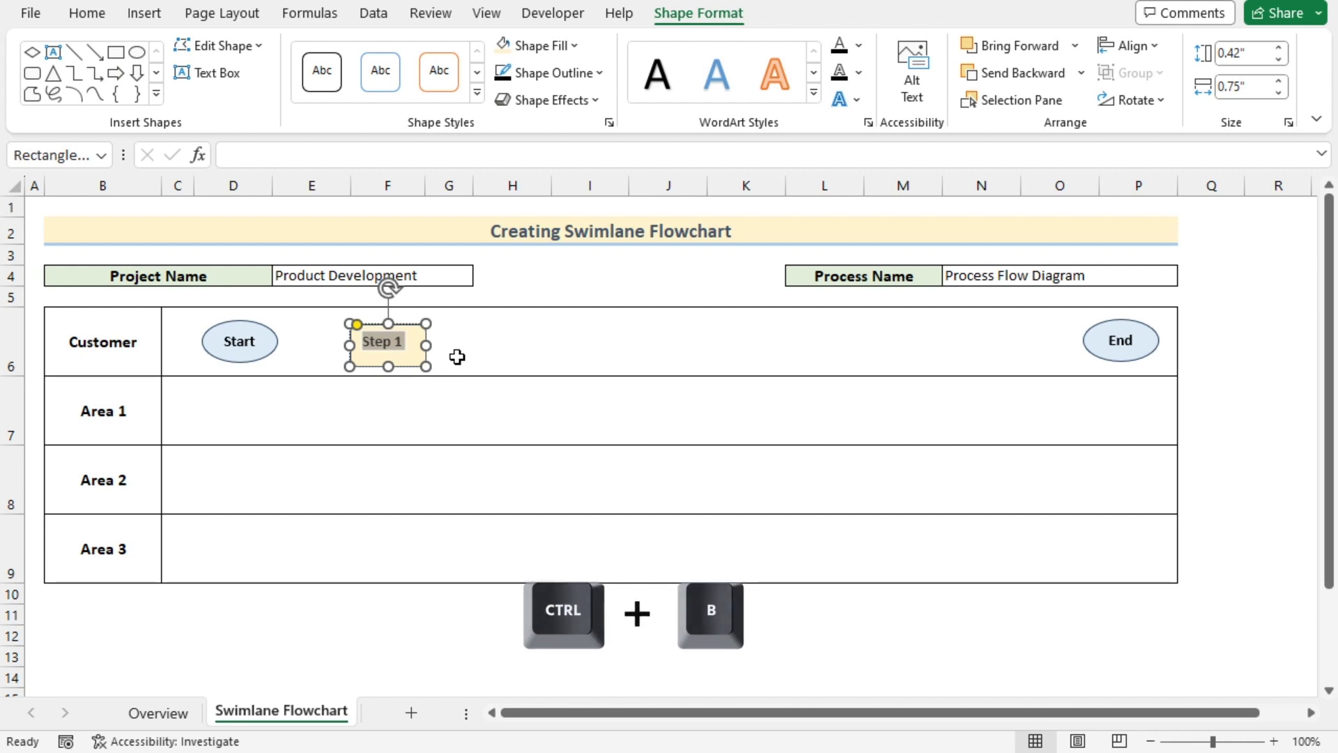
Center the "Step 1" text horizontally and vertically within its rectangle.
{"action": "left_click", "coordinate": [87, 13]}
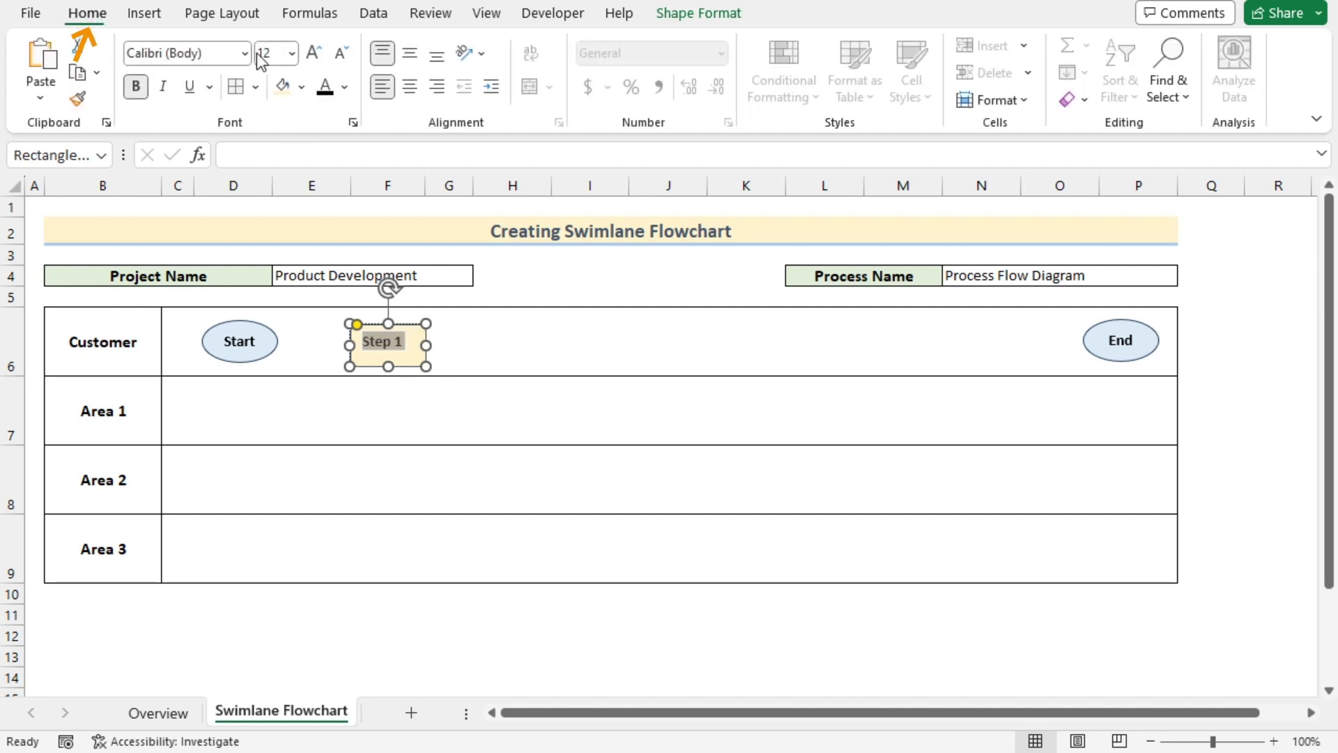
{"action": "left_click", "coordinate": [410, 83]}
{"action": "left_click", "coordinate": [410, 53]}
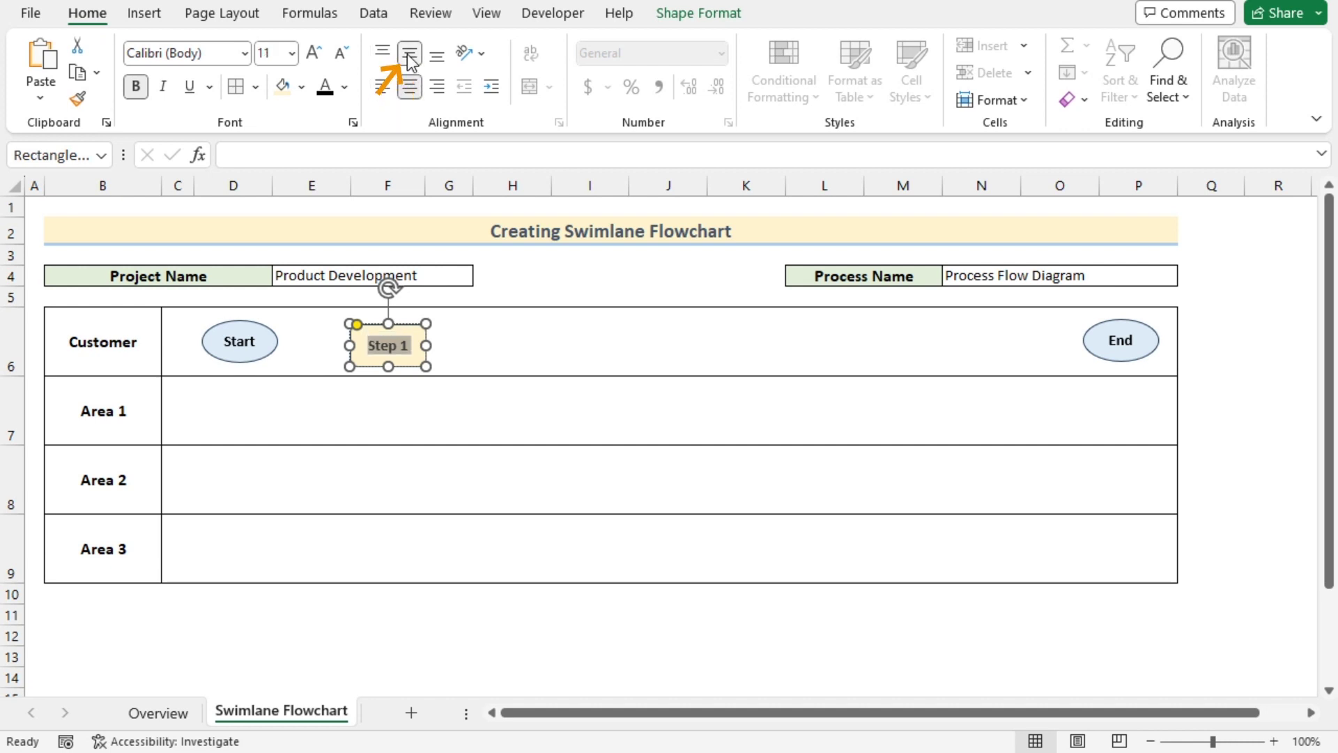
{"action": "left_click", "coordinate": [511, 340]}
Duplicate the "Step 1" rectangle directly below in the Area 1 lane and change the copy's label to "Step 2".
{"action": "left_click", "coordinate": [392, 361]}
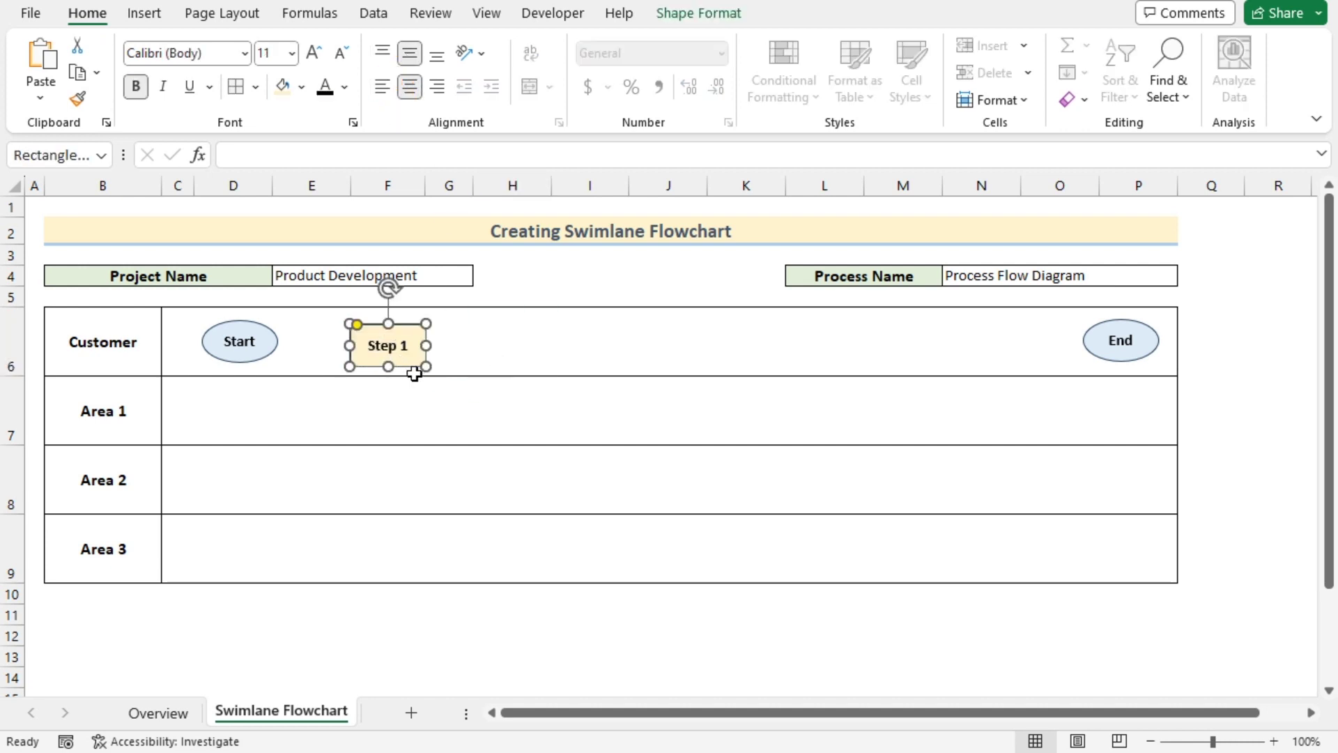
{"action": "key", "text": "ctrl+c"}
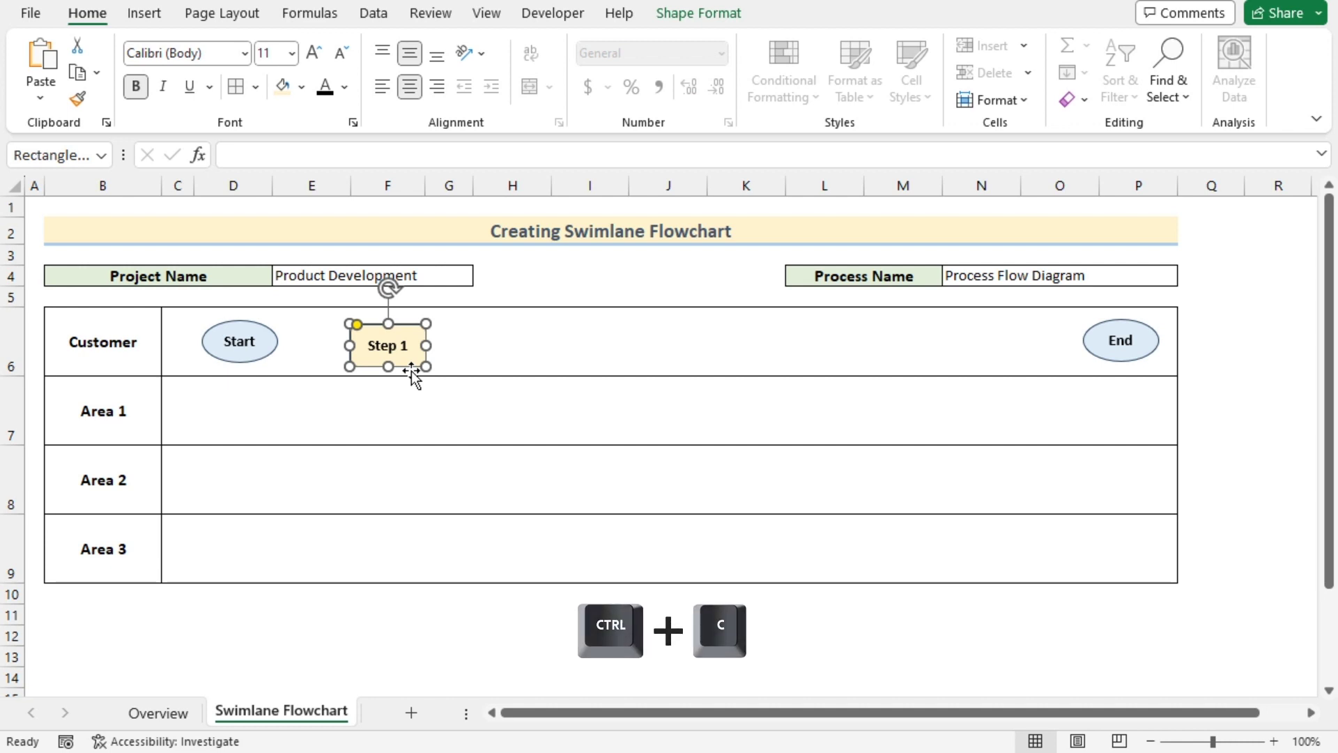
{"action": "key", "text": "ctrl+v"}
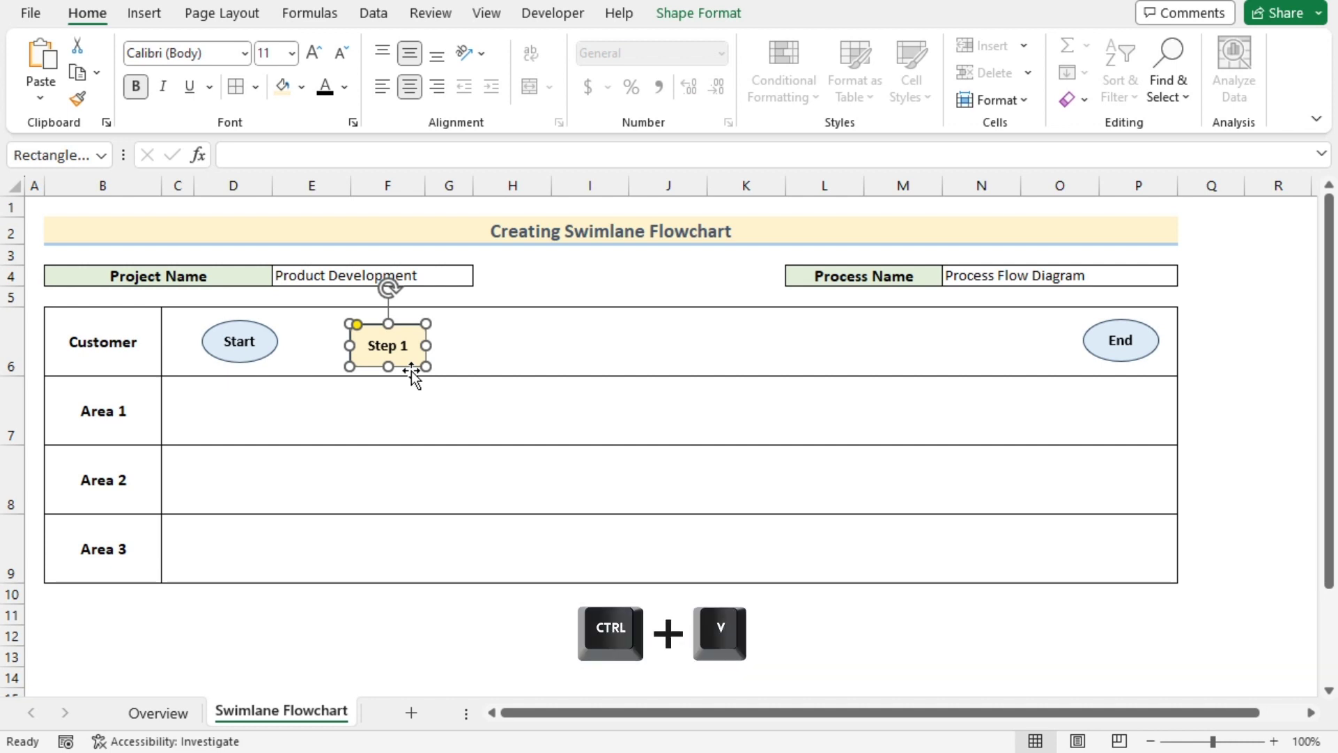
{"action": "left_click_drag", "start_coordinate": [412, 368], "coordinate": [408, 432]}
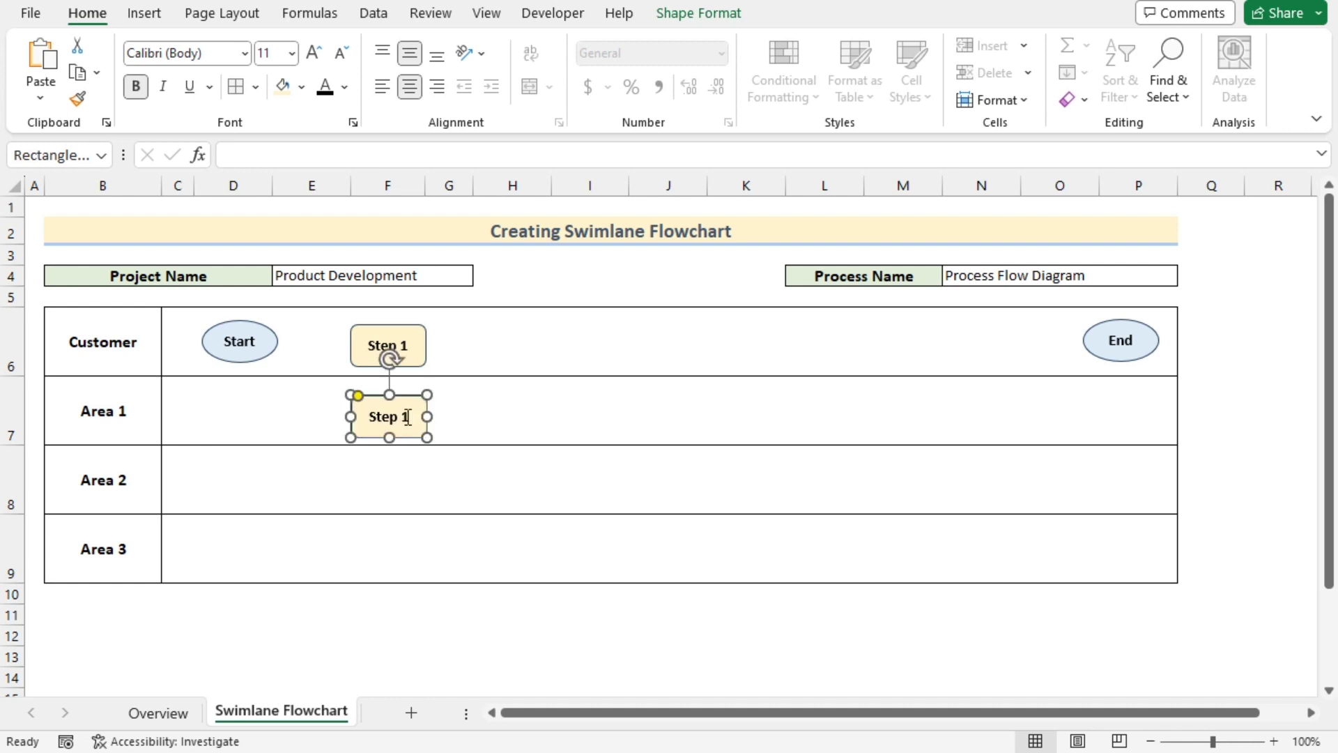
{"action": "left_click", "coordinate": [408, 417]}
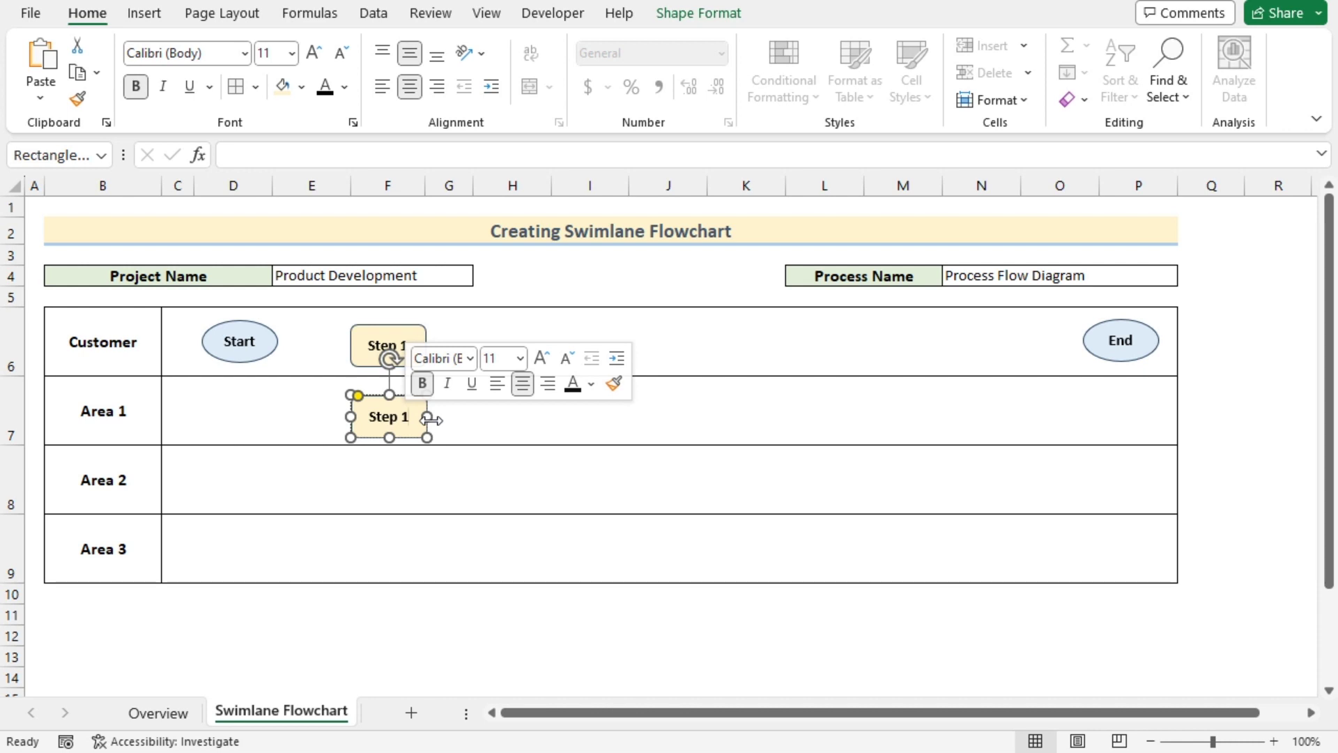
{"action": "key", "text": "BackSpace"}
{"action": "type", "text": "2"}
{"action": "left_click", "coordinate": [487, 411]}
Nudge the "Step 2" rectangle slightly upward within the Area 1 lane.
{"action": "left_click", "coordinate": [404, 434]}
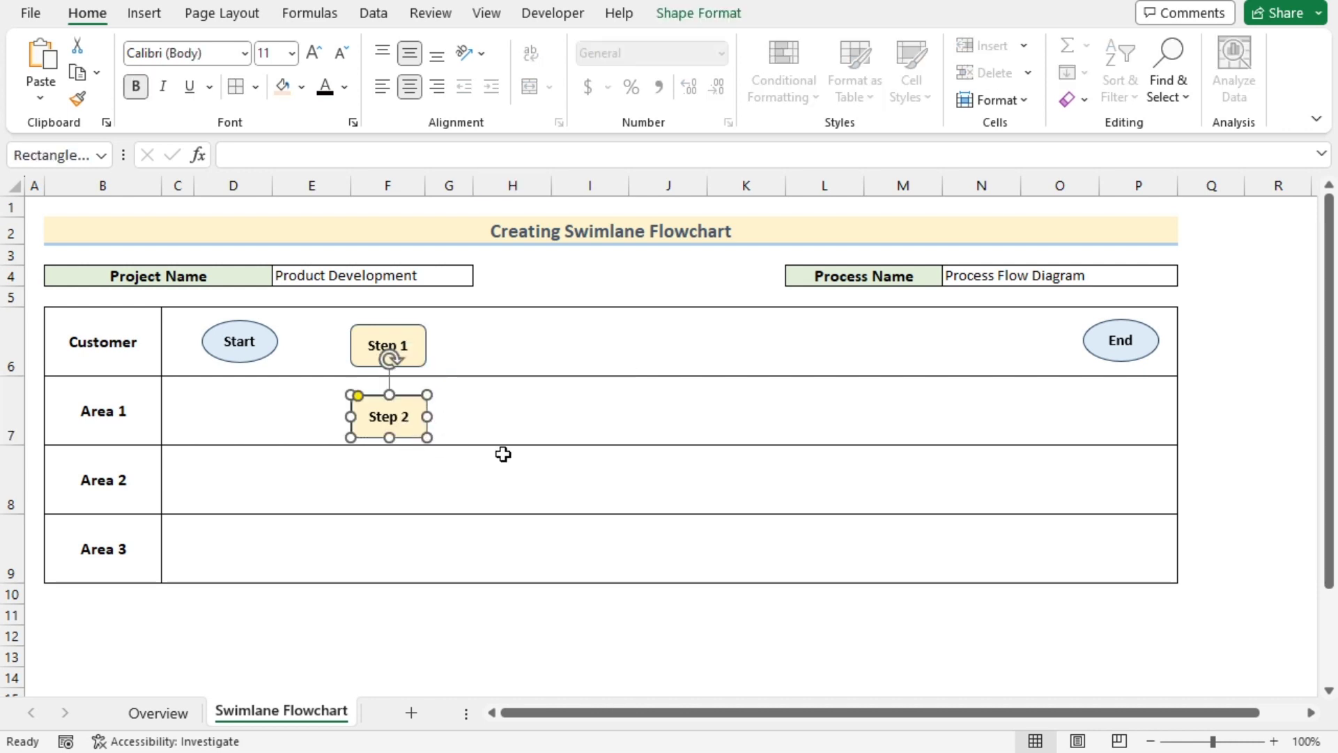
{"action": "key", "text": "Up"}
{"action": "key", "text": "Up"}
{"action": "key", "text": "Up"}
{"action": "key", "text": "Up"}
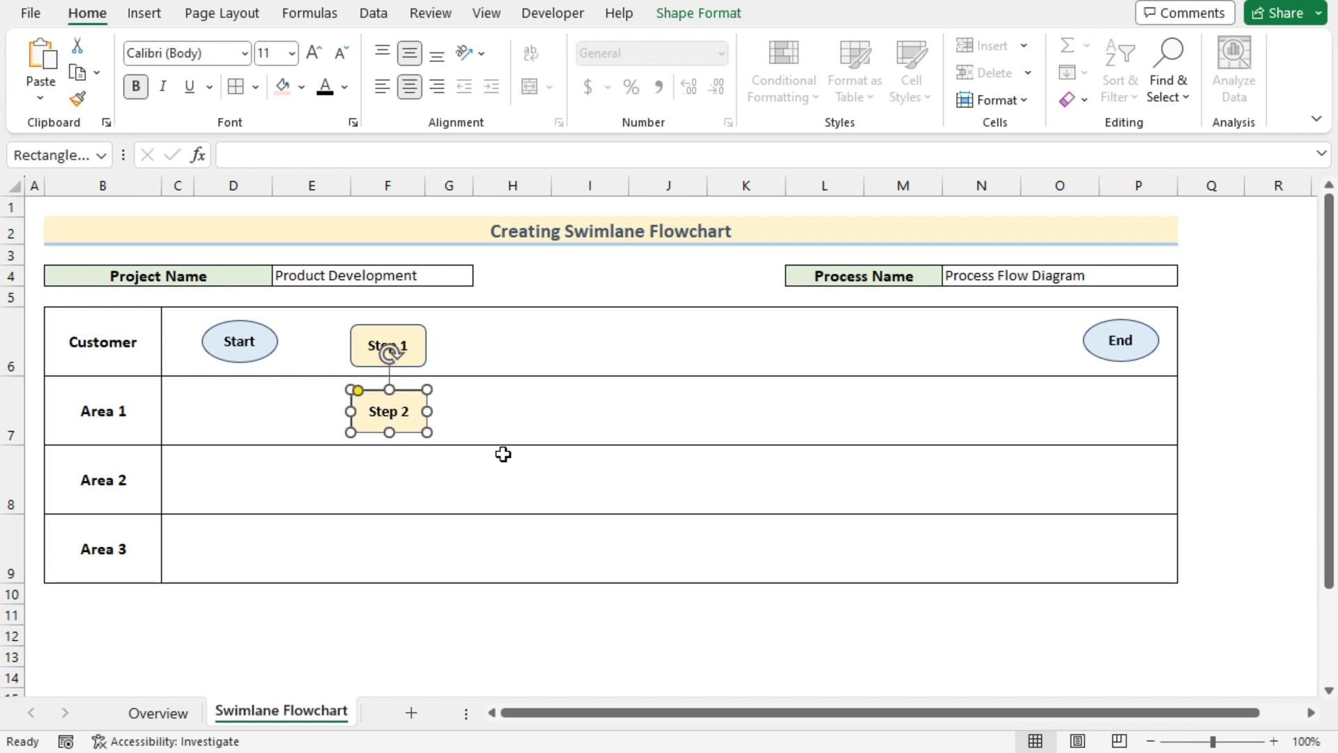
{"action": "left_click", "coordinate": [552, 423]}
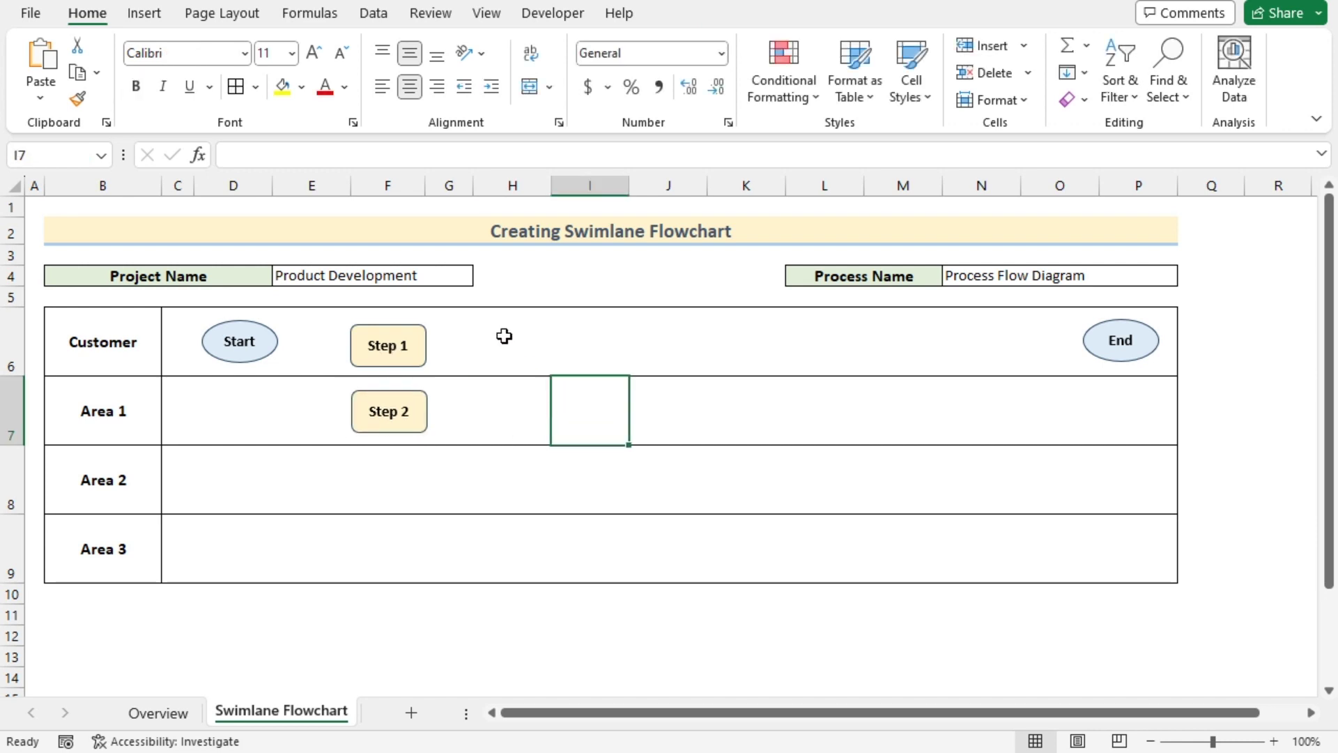
Draw a flowchart decision diamond about 1.18" wide and 0.54" high across H7:I7 and fill it with the lightest orange theme tint.
{"action": "left_click", "coordinate": [148, 17]}
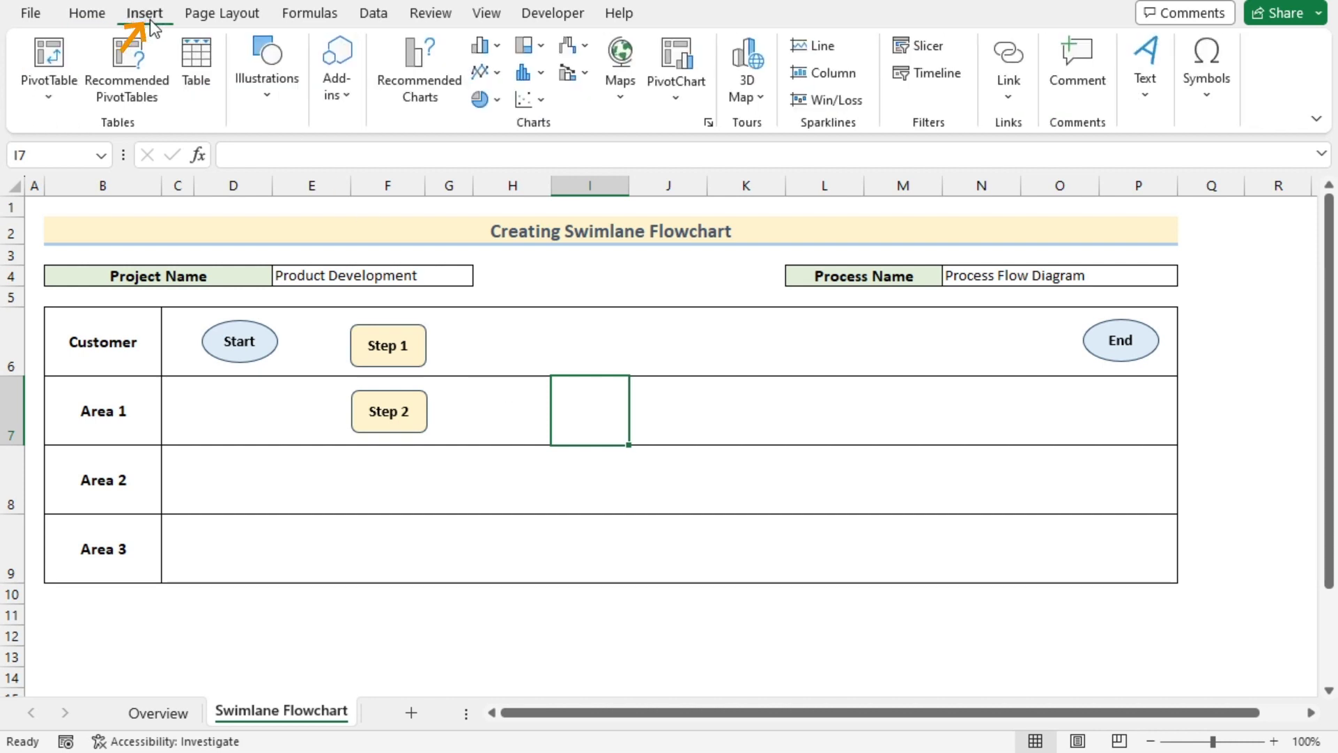
{"action": "left_click", "coordinate": [267, 70]}
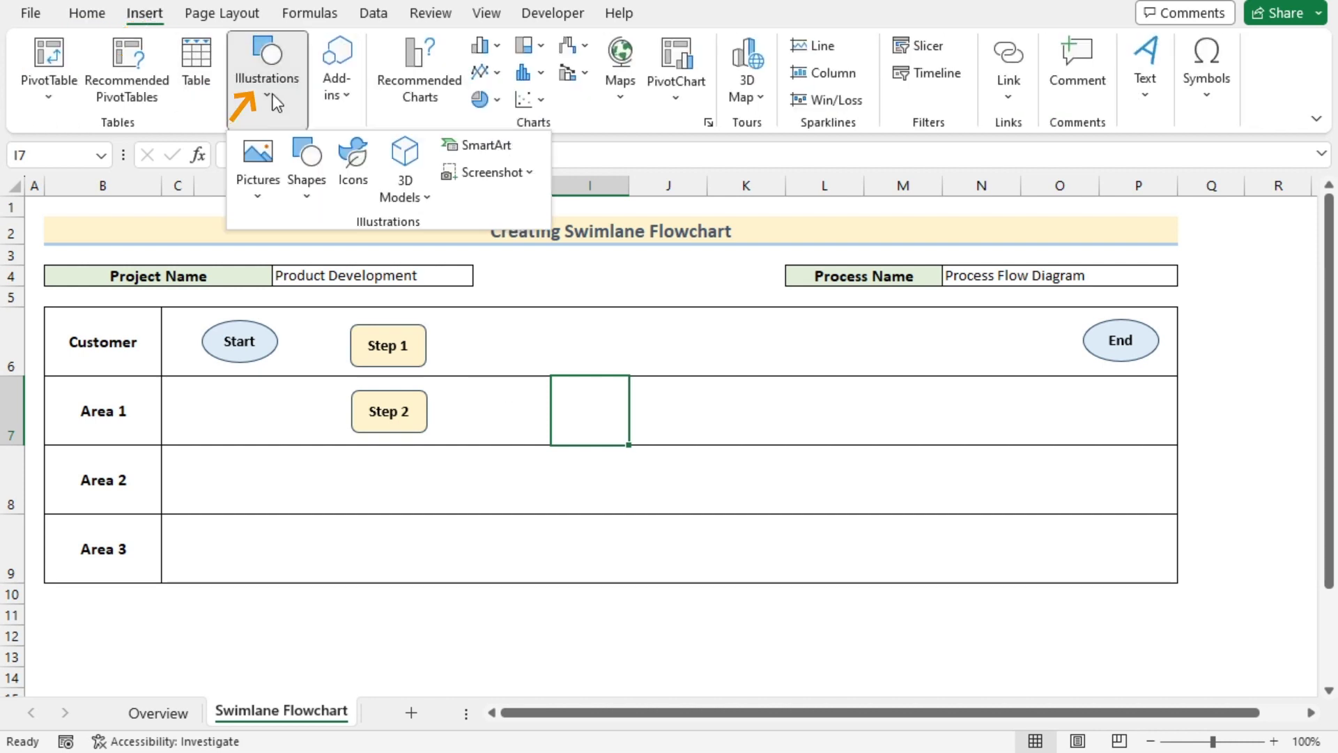
{"action": "left_click", "coordinate": [307, 178]}
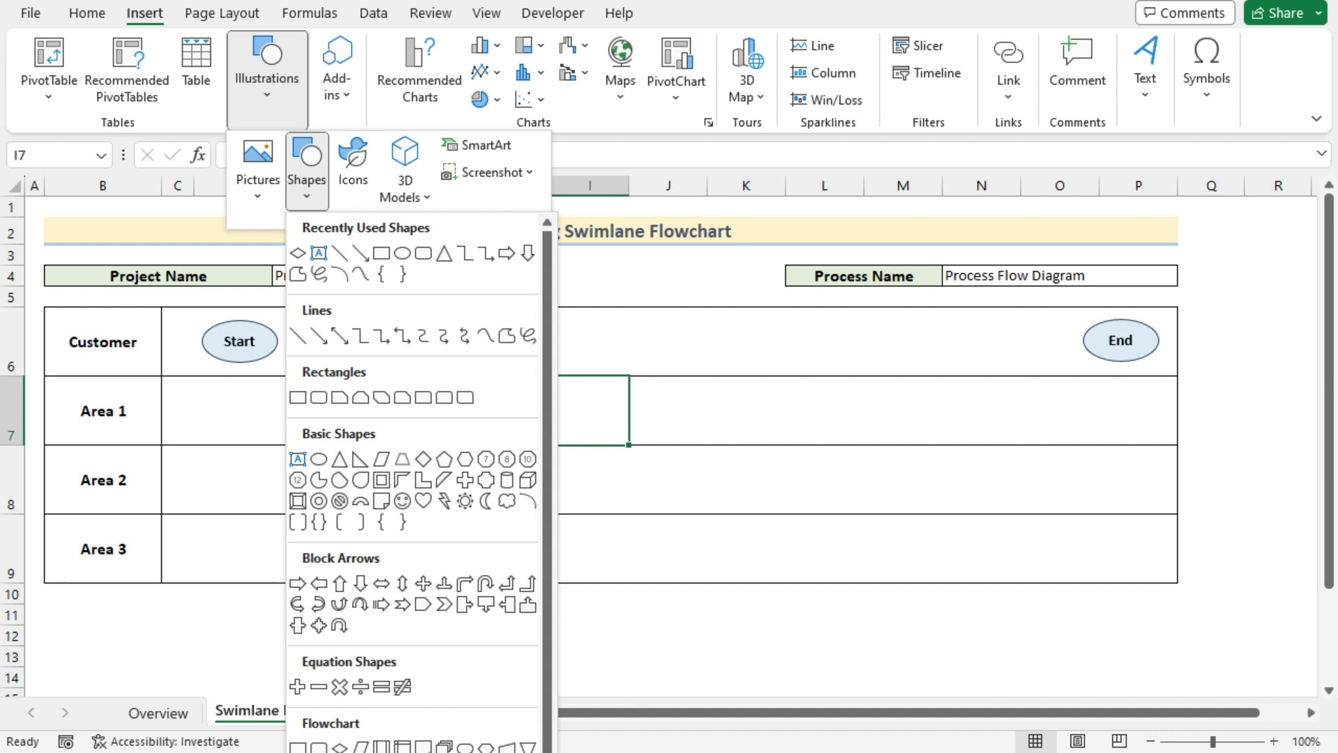
{"action": "left_click_drag", "start_coordinate": [516, 725], "coordinate": [502, 567]}
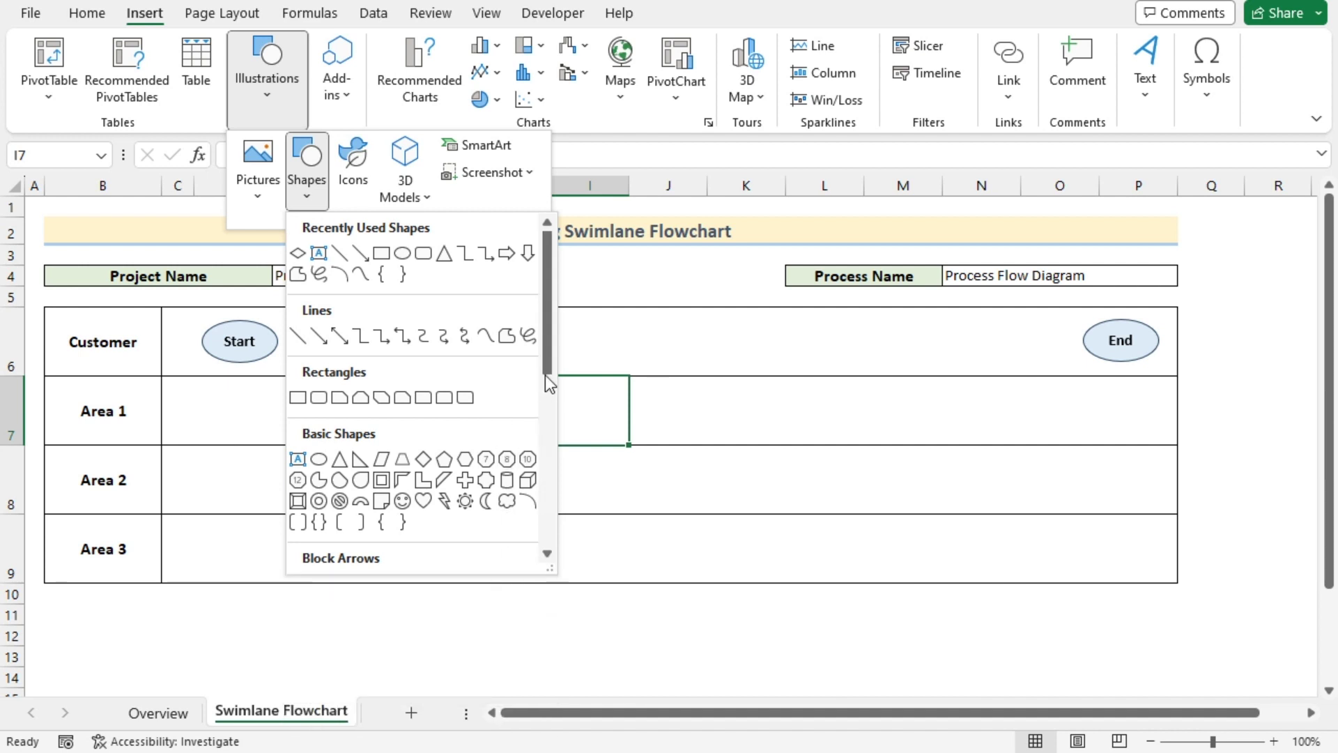
{"action": "scroll", "coordinate": [550, 418], "scroll_direction": "down", "scroll_amount": 1}
{"action": "scroll", "coordinate": [552, 432], "scroll_direction": "down", "scroll_amount": 5}
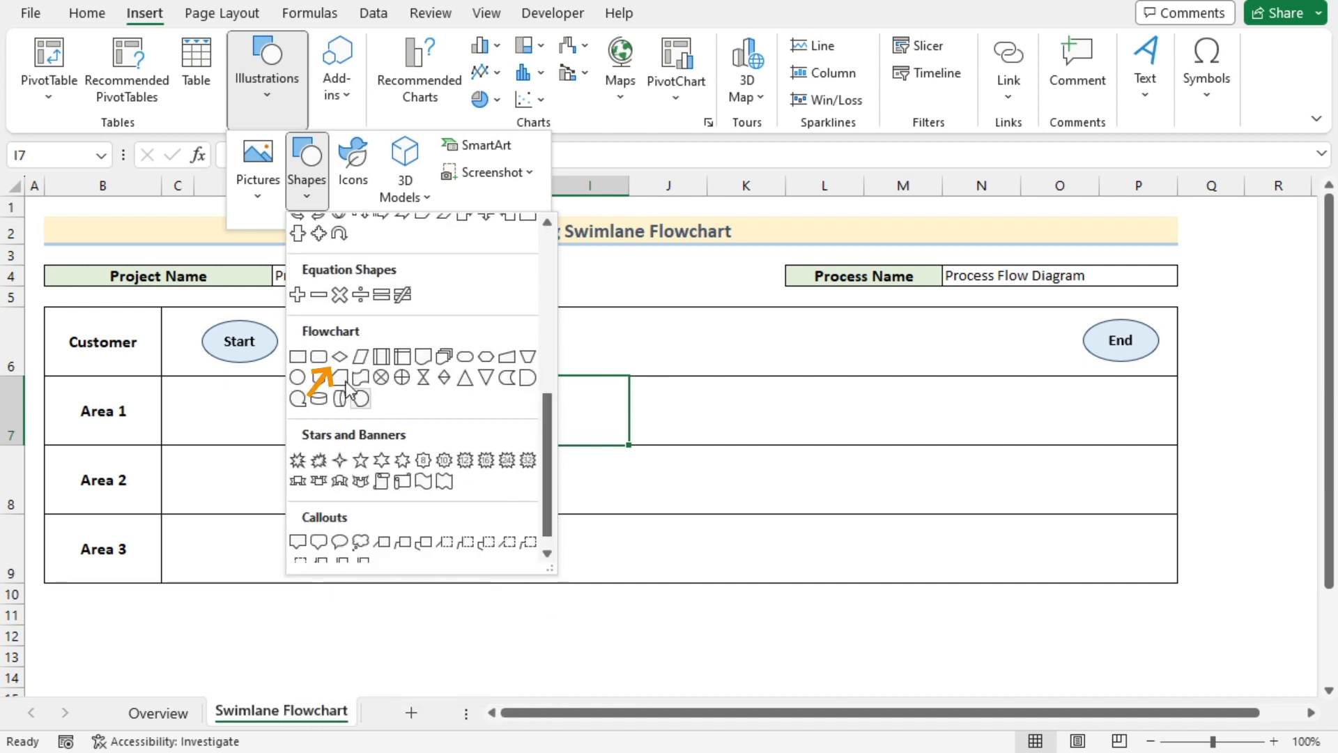
{"action": "left_click", "coordinate": [340, 358]}
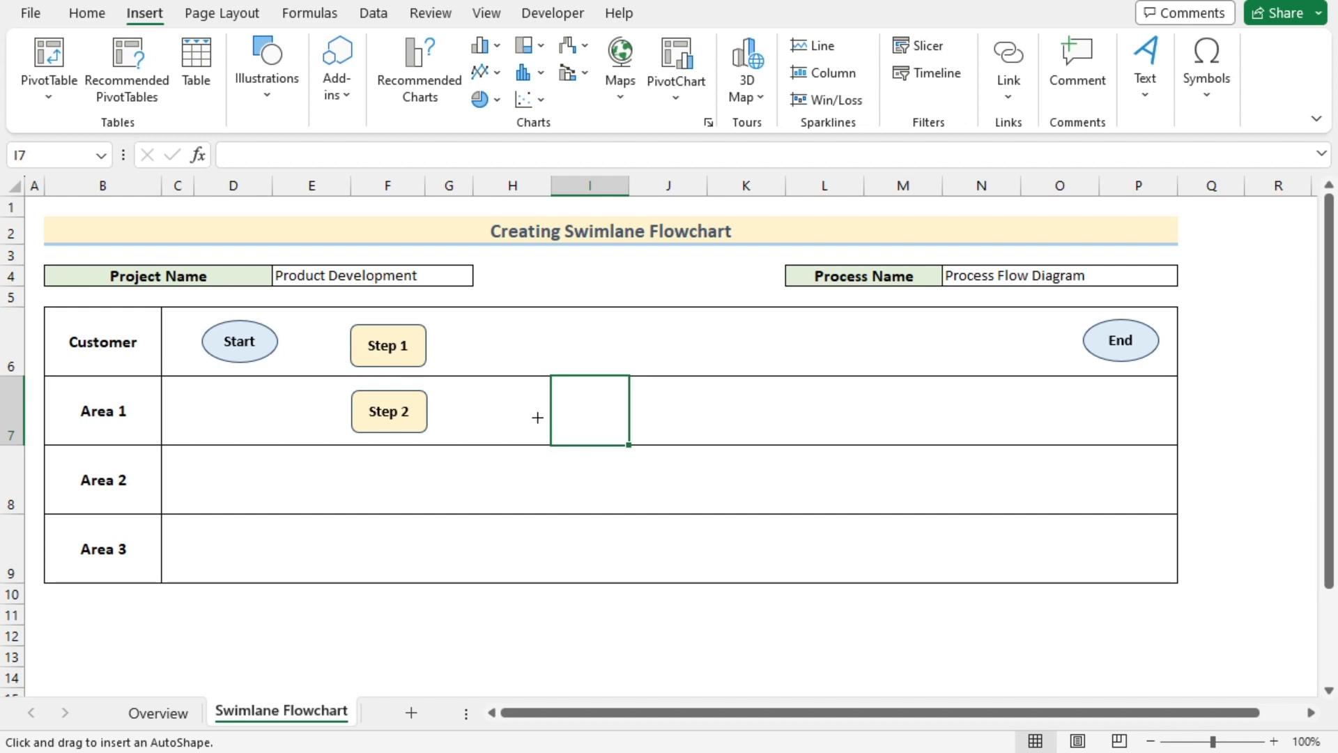
{"action": "left_click_drag", "start_coordinate": [520, 391], "coordinate": [639, 446]}
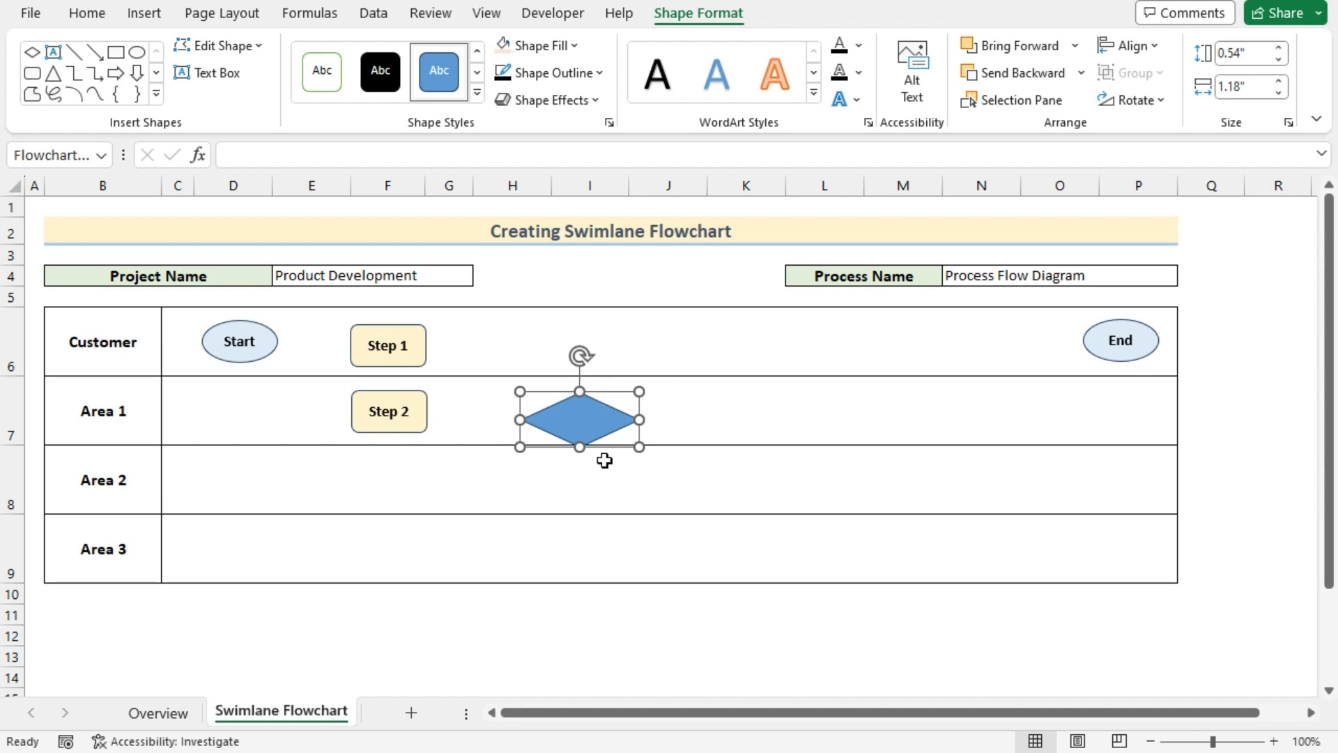
{"action": "left_click", "coordinate": [575, 46]}
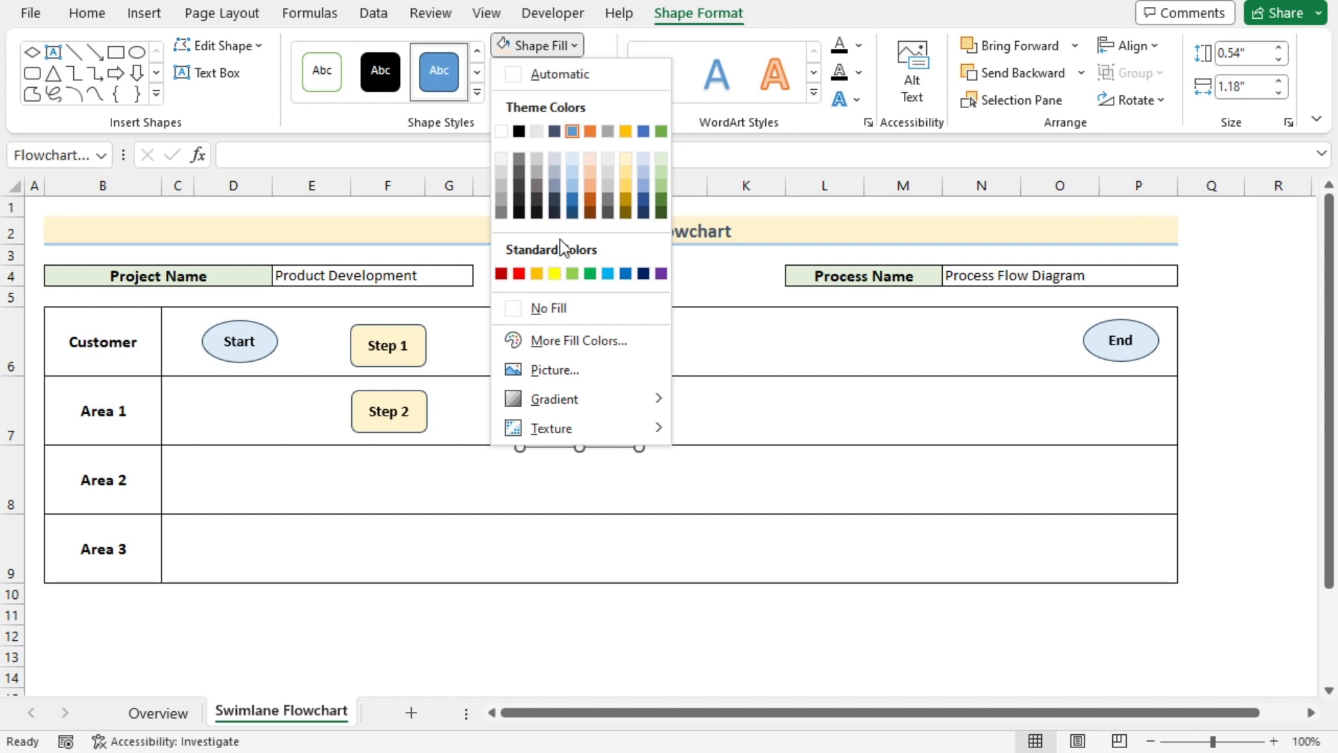
{"action": "left_click", "coordinate": [590, 161]}
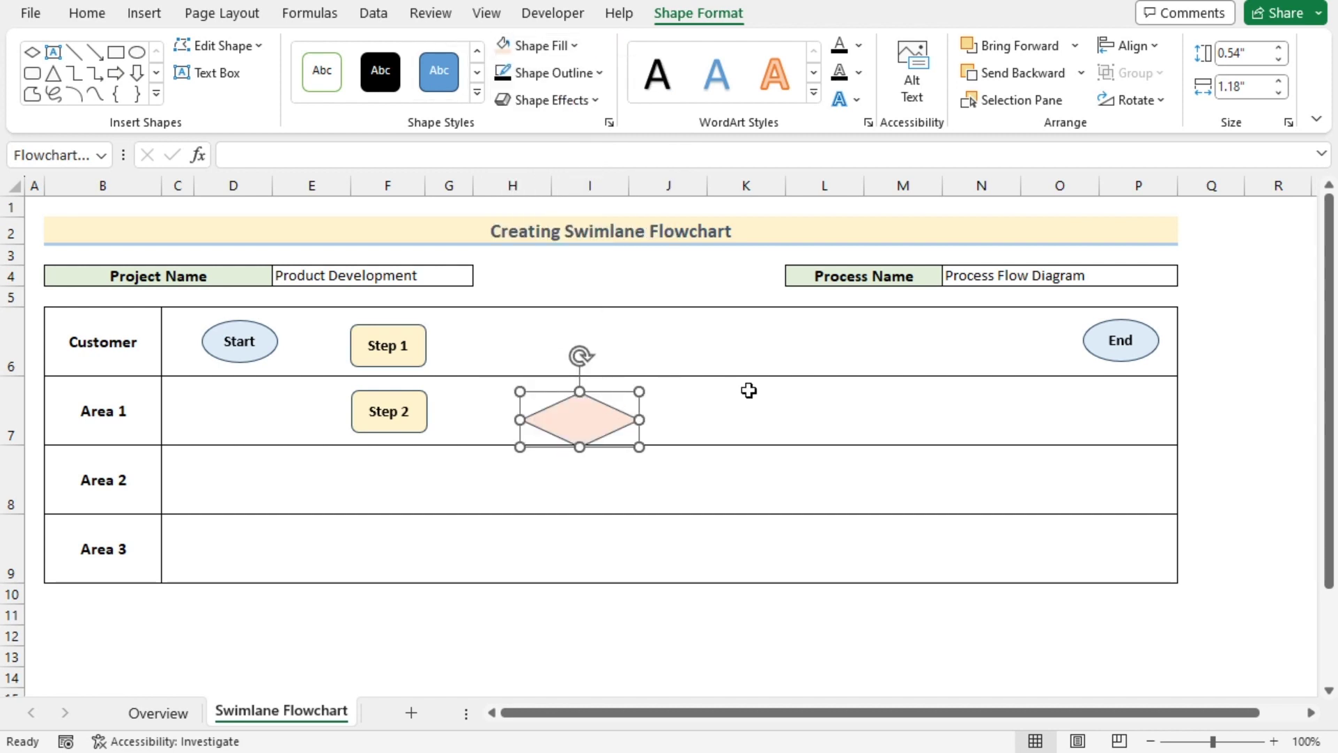